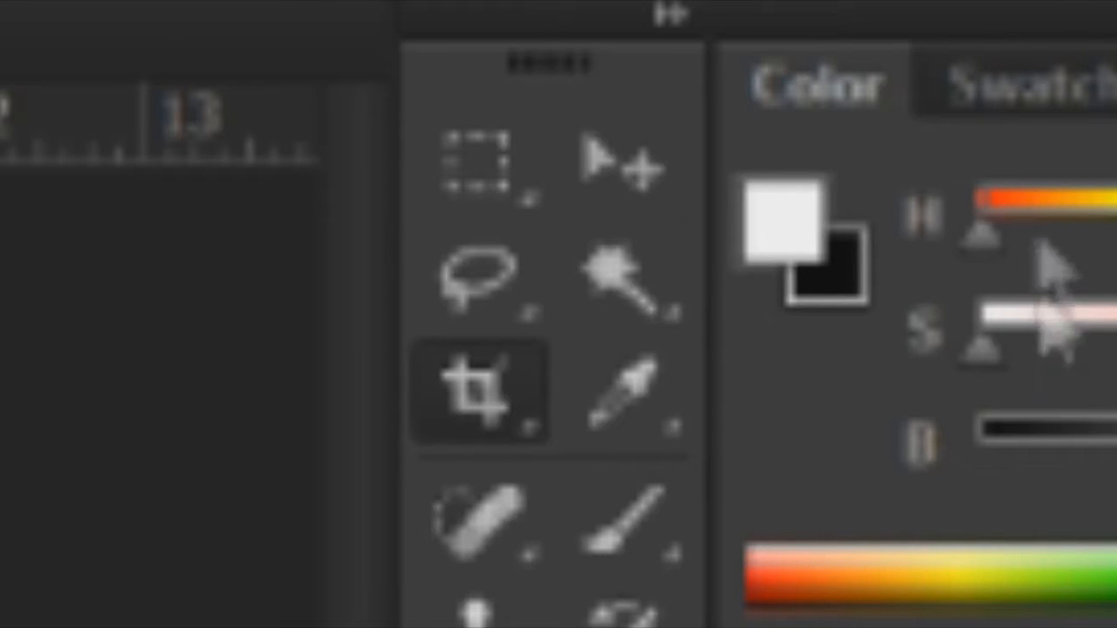
- Select the character's hair areas with the Magic Wand and fill them with light grey on Layer 2
left_click(643, 301)
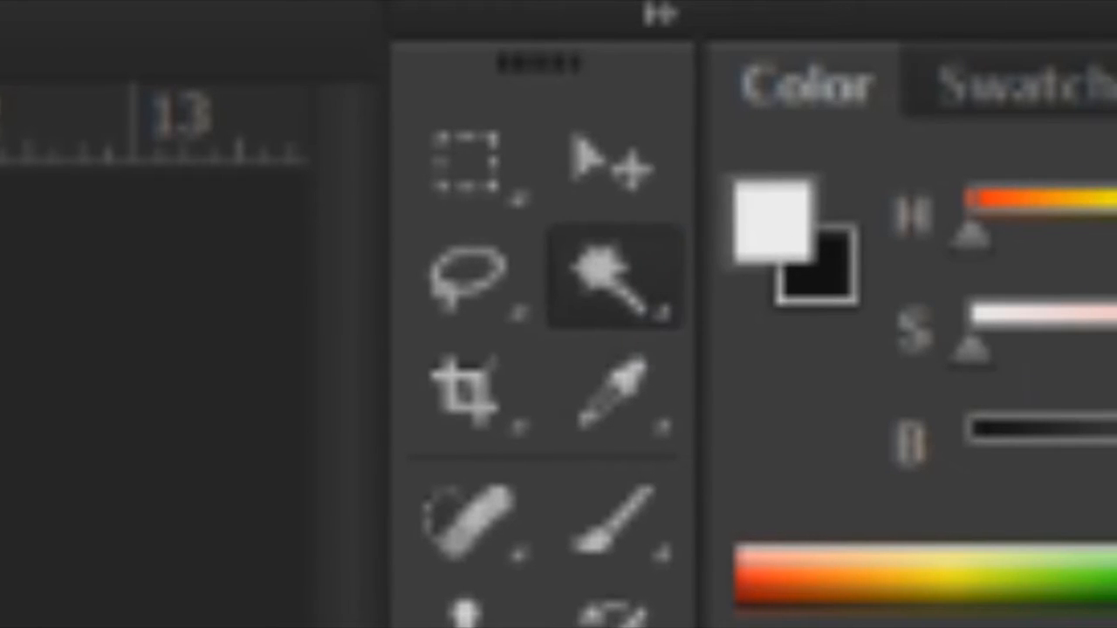
left_click(514, 393)
left_click(441, 617)
key("alt+BackSpace")
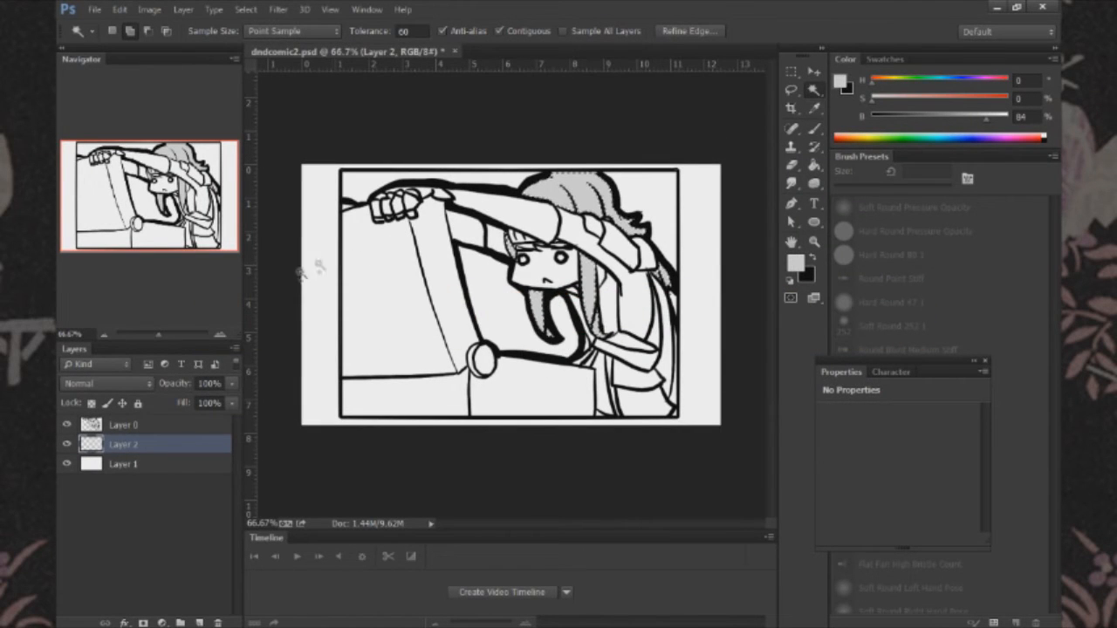
left_click(224, 363)
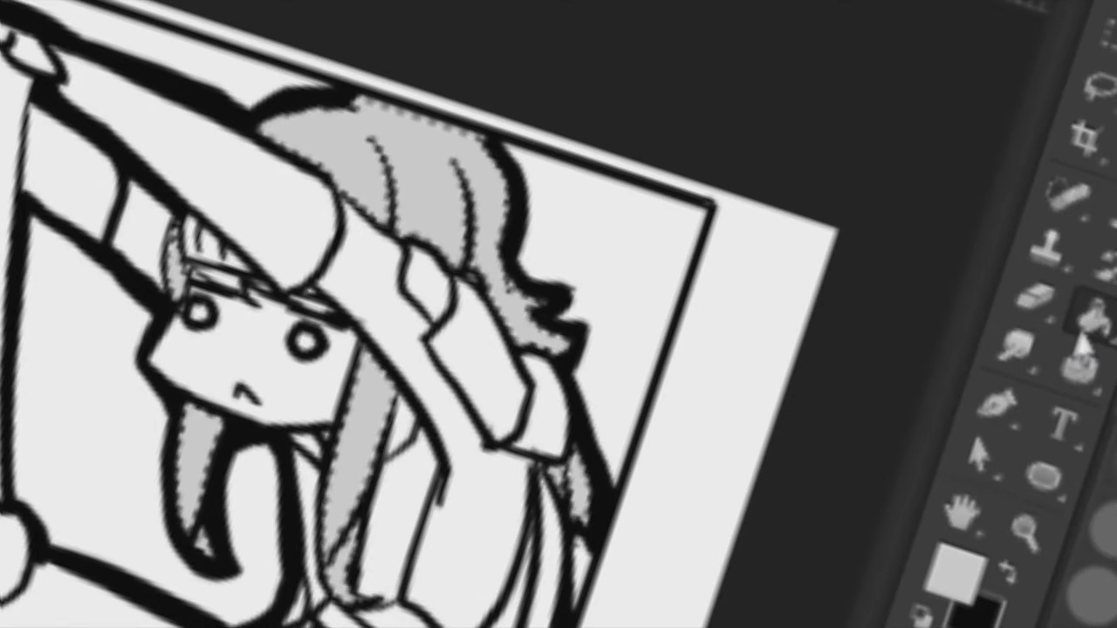
left_click(419, 187)
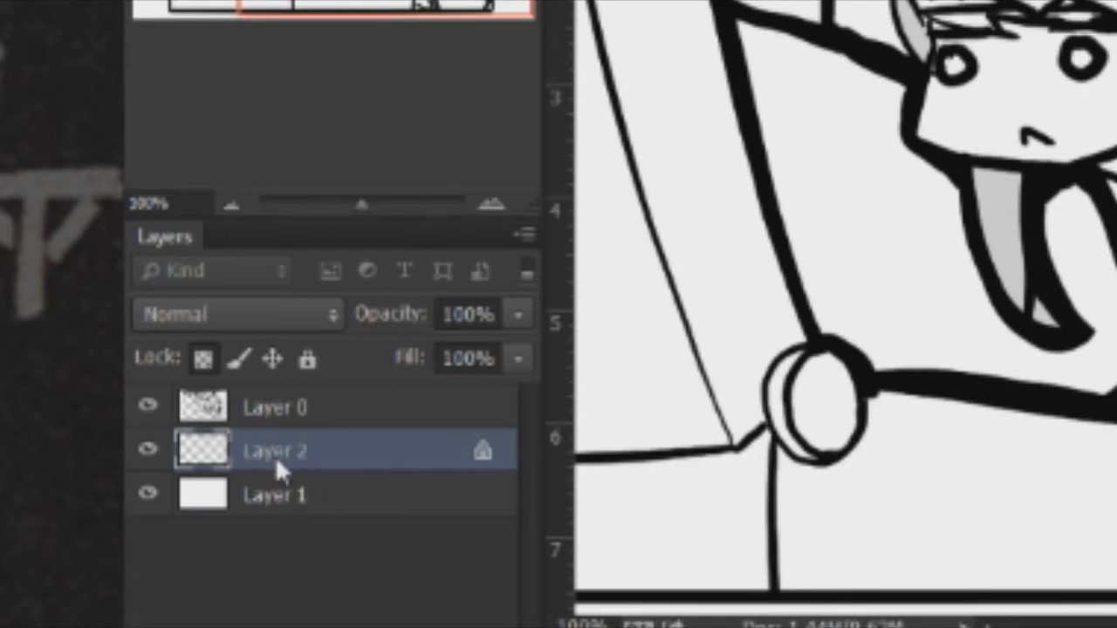
- Convert Layer 2 to a smart object and open its contents for editing
right_click(132, 447)
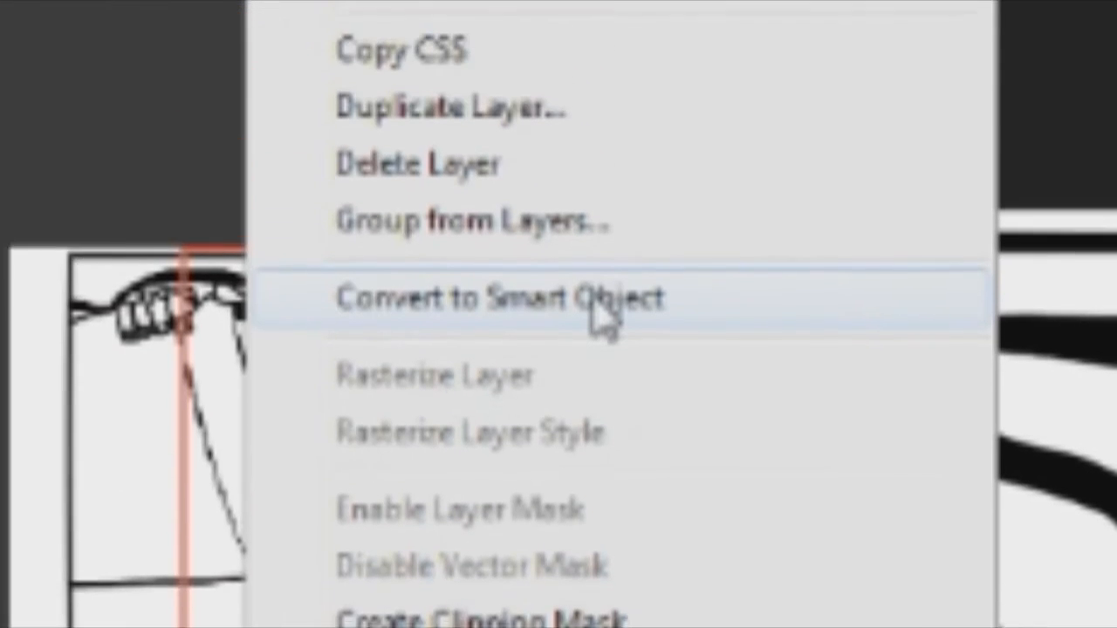
left_click(602, 10)
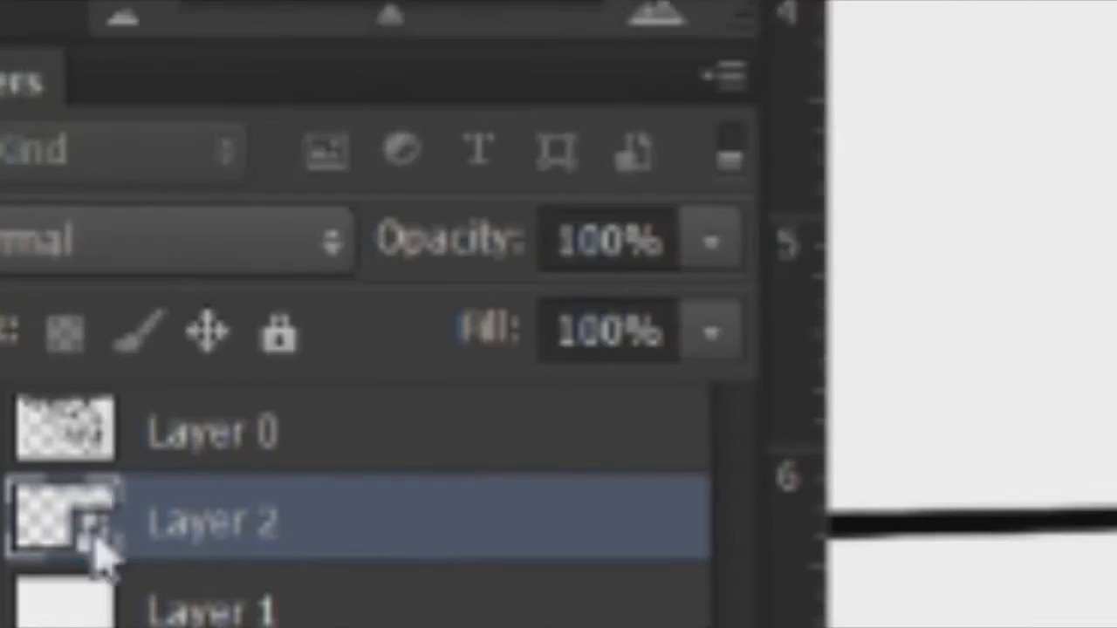
double_click(98, 447)
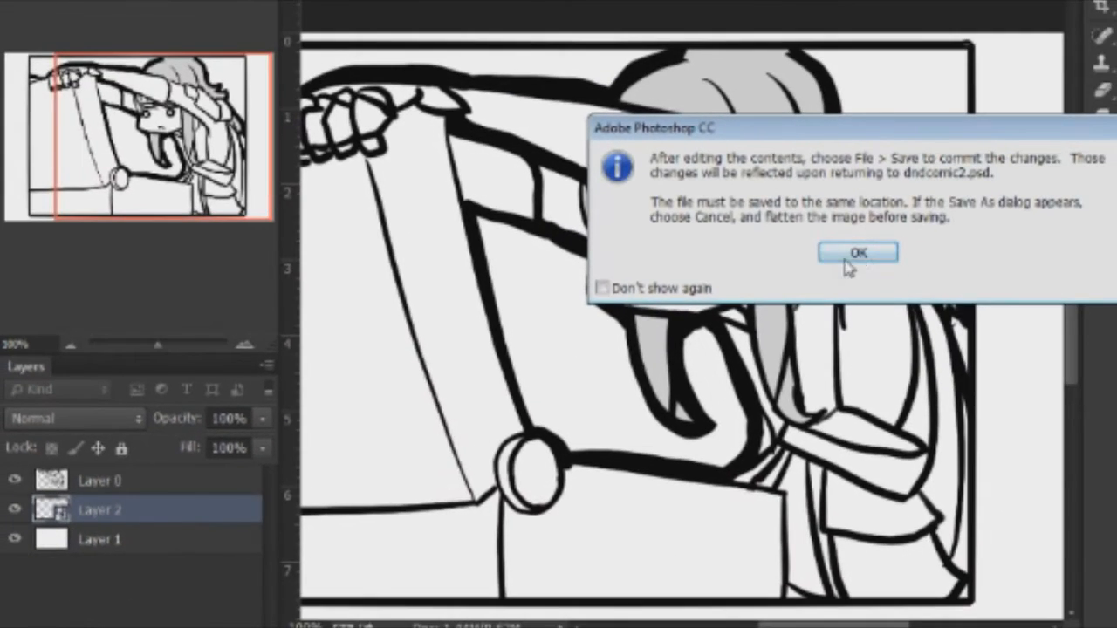
left_click(848, 261)
- Arrange the two documents 2-up Vertical, with Layer 2.psb kept narrow, and make dndcomic2.psd active
key("alt+w")
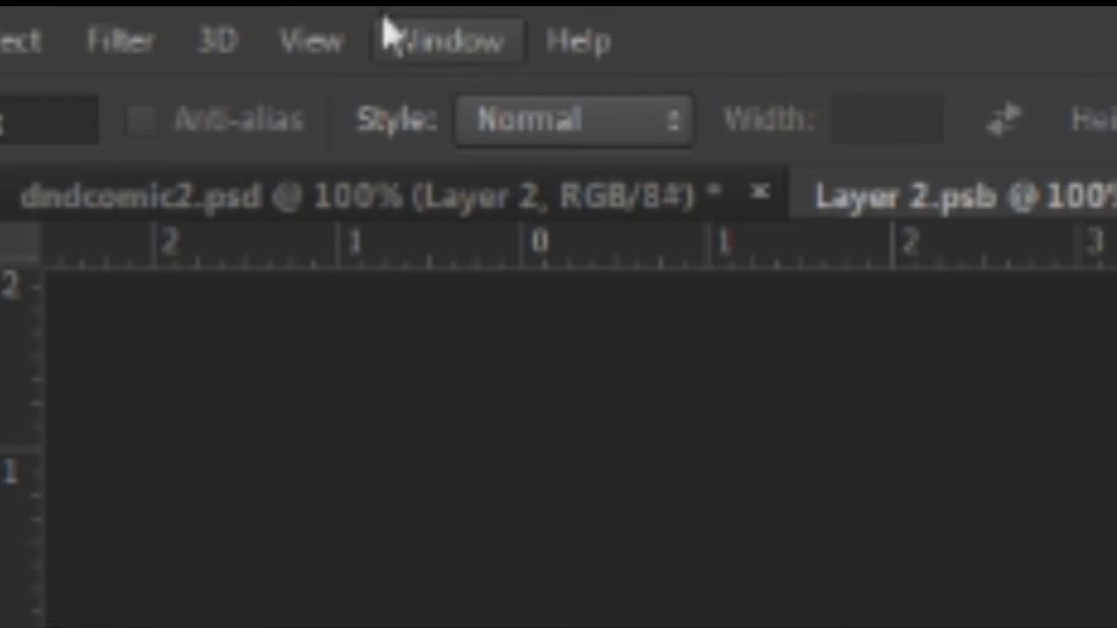
left_click(491, 45)
mouse_move(477, 110)
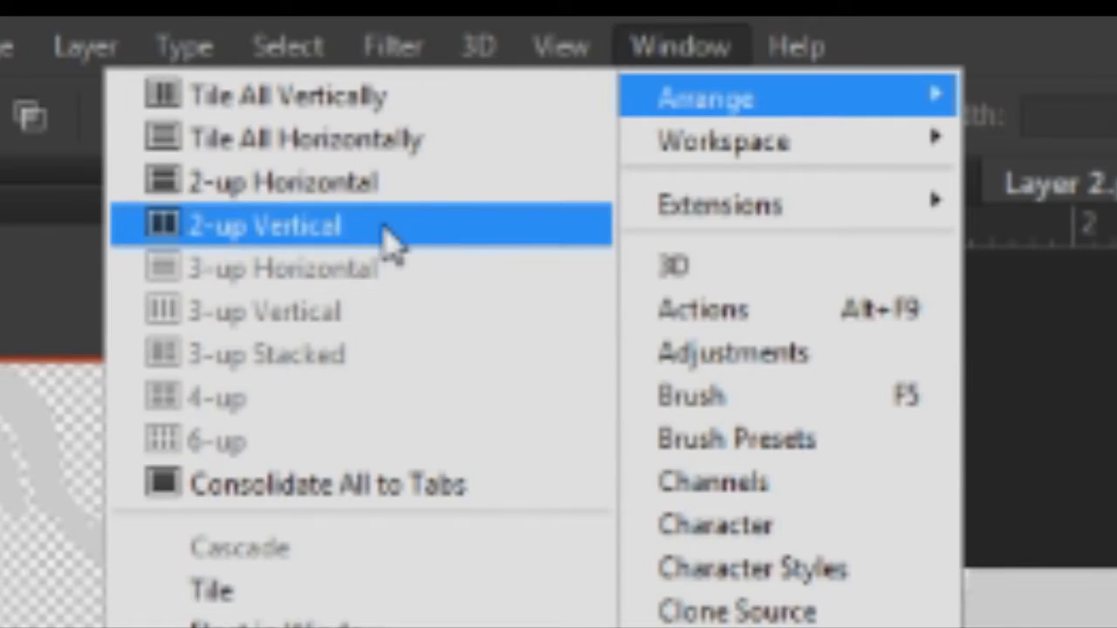
left_click(384, 228)
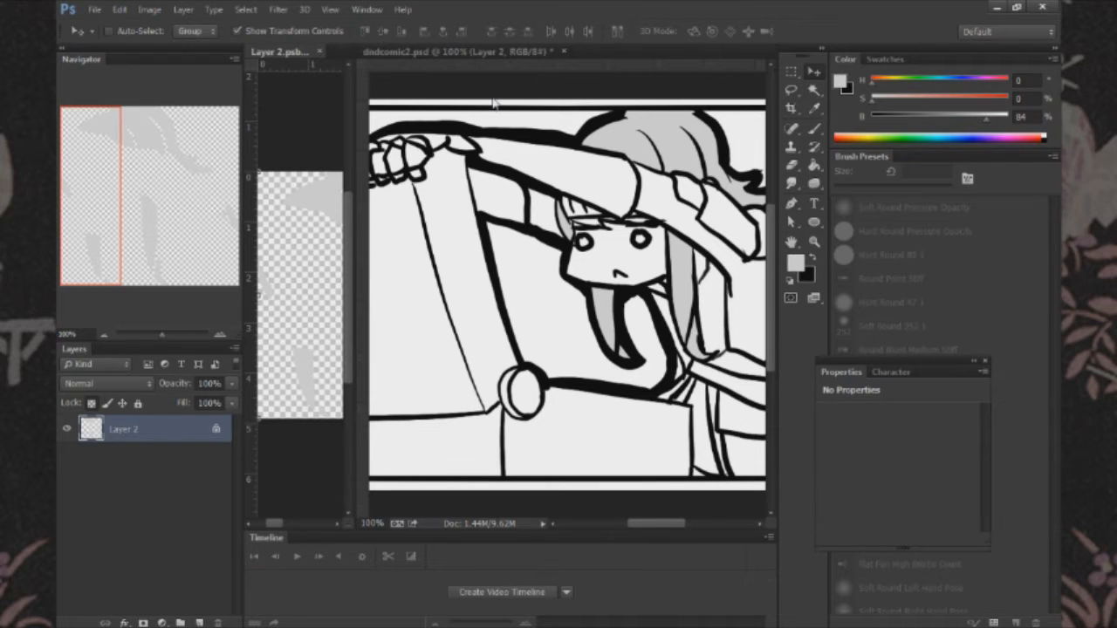
left_click_drag(493, 103, 535, 117)
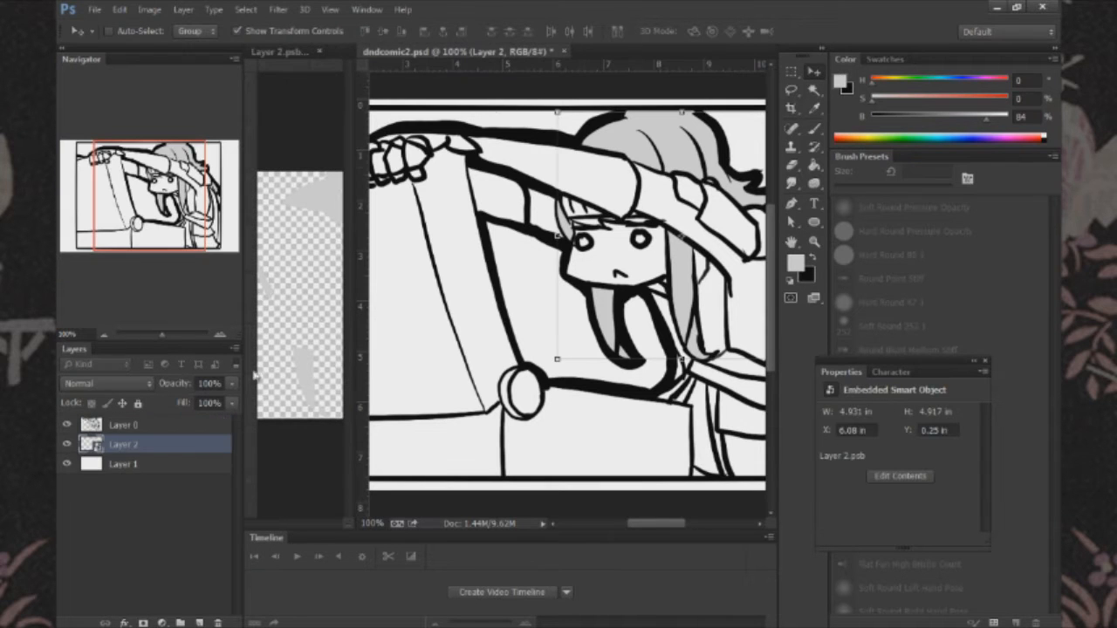
- Start the Color Halftone filter on the Layer 2 smart object with all four channel angles at 166 degrees
left_click(278, 10)
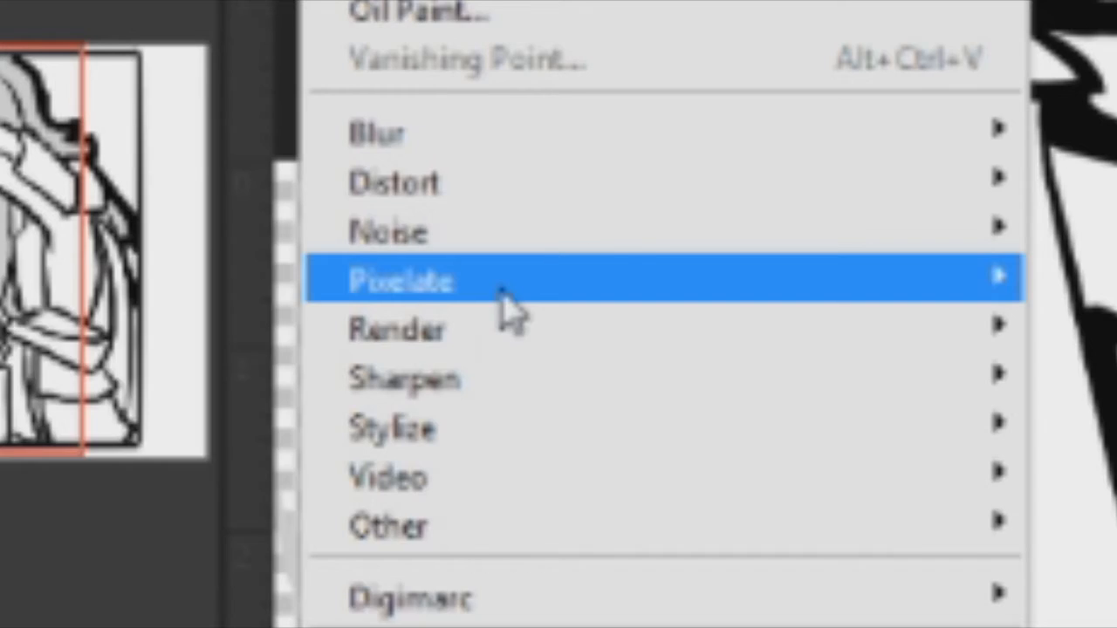
mouse_move(510, 310)
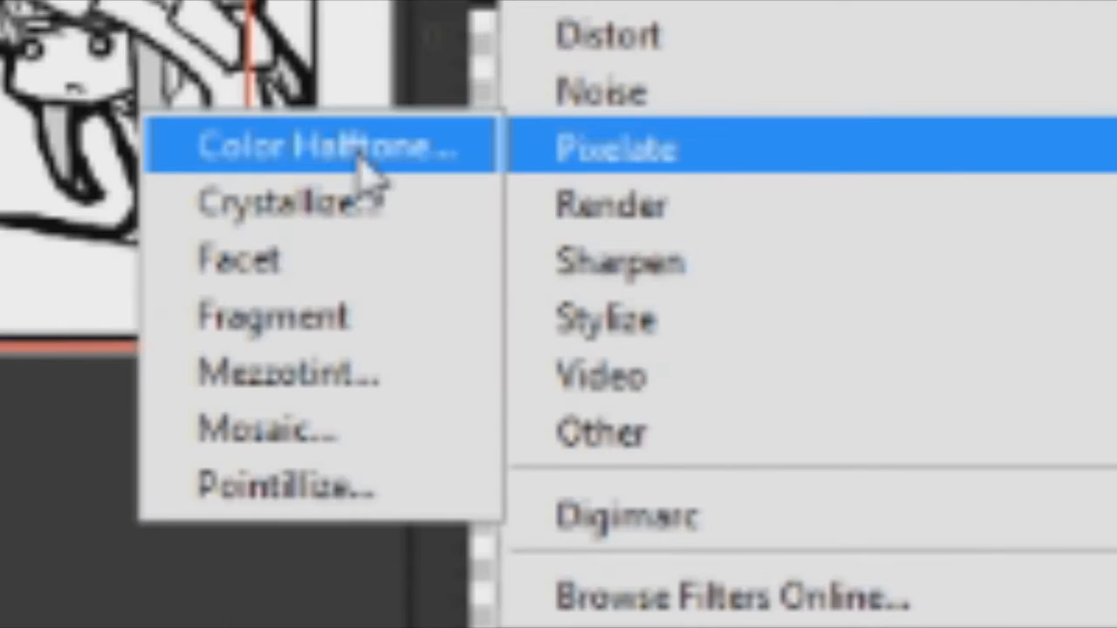
left_click(182, 284)
key("Tab")
key("Tab")
key("Tab")
key("Tab")
left_click(666, 288)
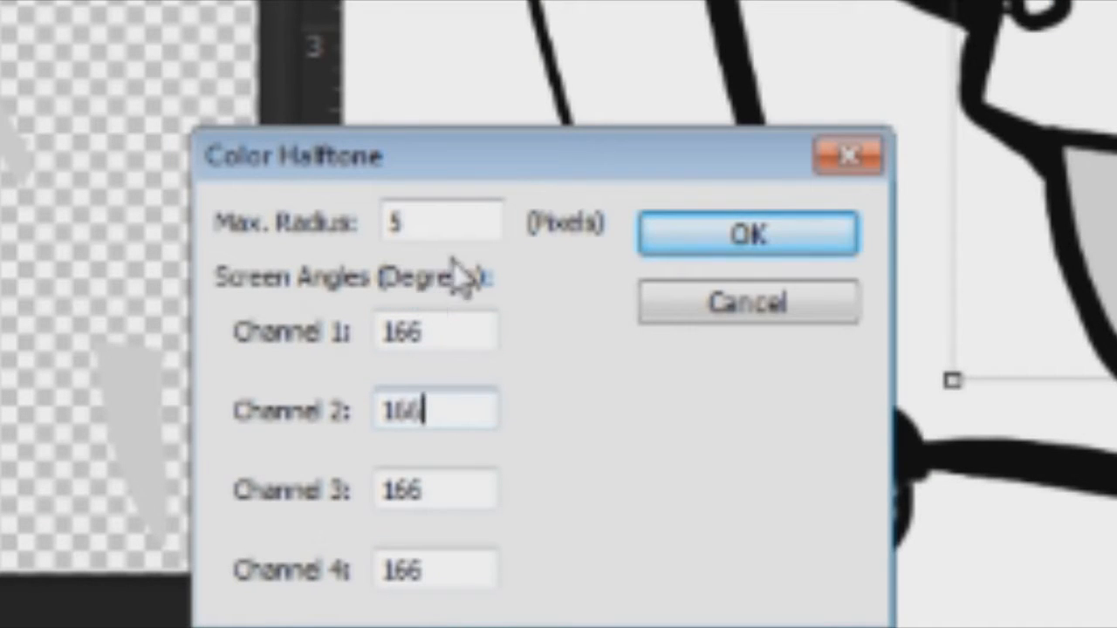
- Set the halftone's maximum radius to 5 pixels and apply the filter
double_click(480, 234)
key("BackSpace")
type("5")
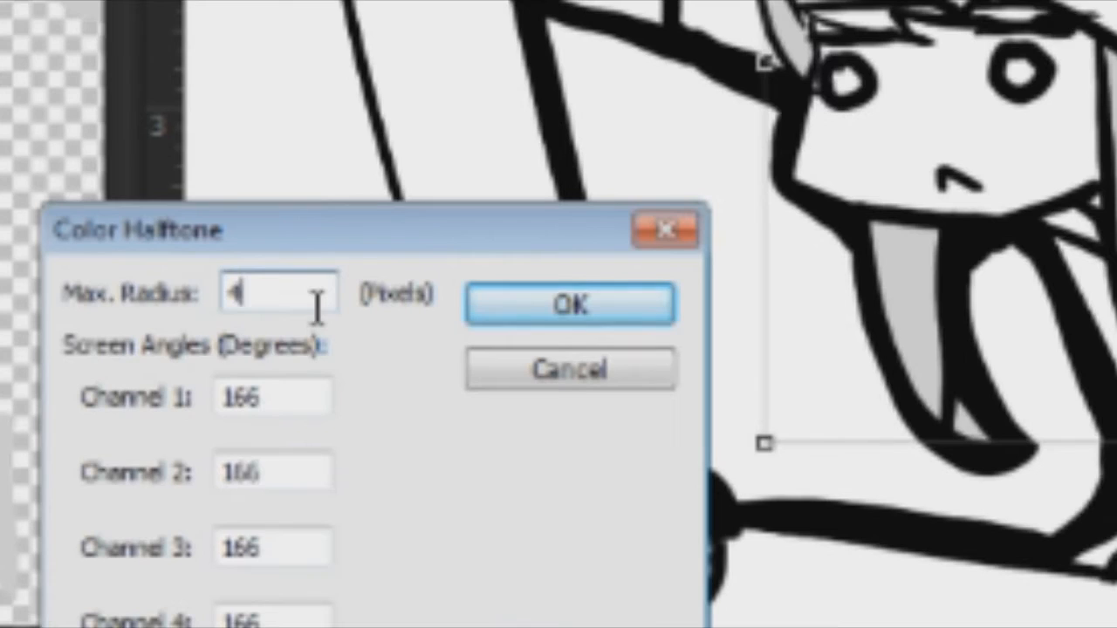
key("BackSpace")
type("8")
key("BackSpace")
type("5")
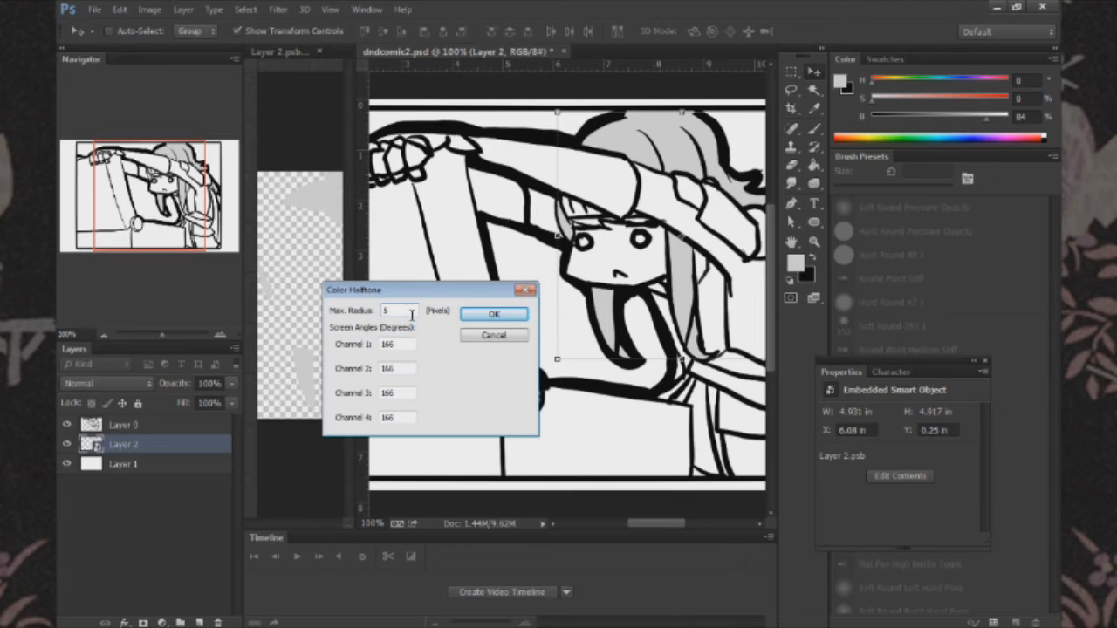
left_click(493, 314)
- Darken the grey hair fill in Layer 2.psb by lowering its Brightness/Contrast brightness, and save the smart object contents
left_click_drag(553, 207, 409, 198)
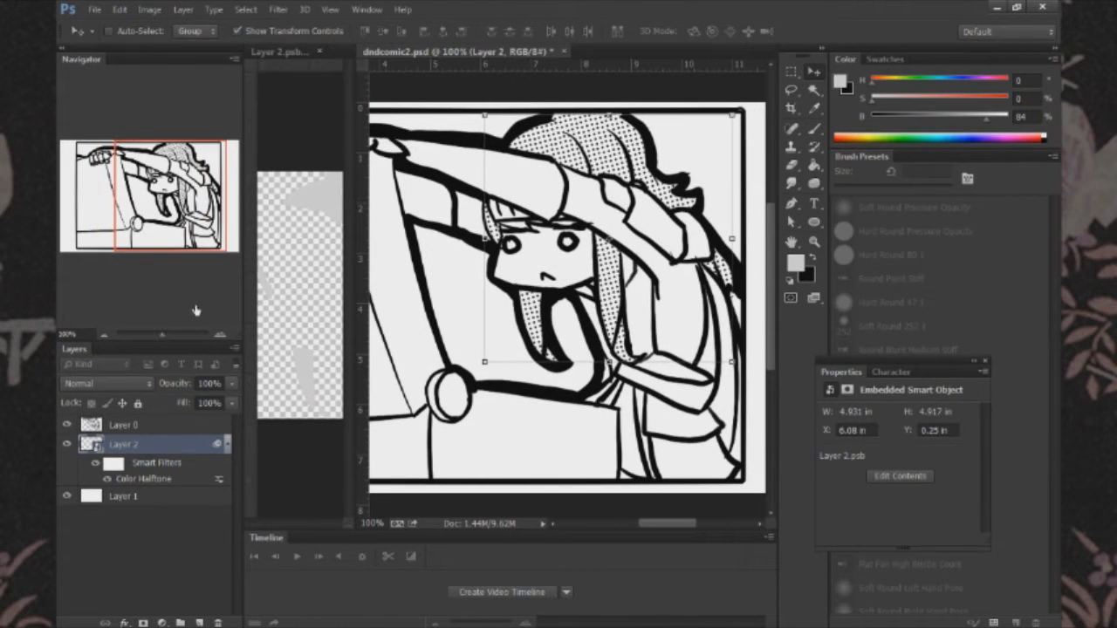
left_click(103, 335)
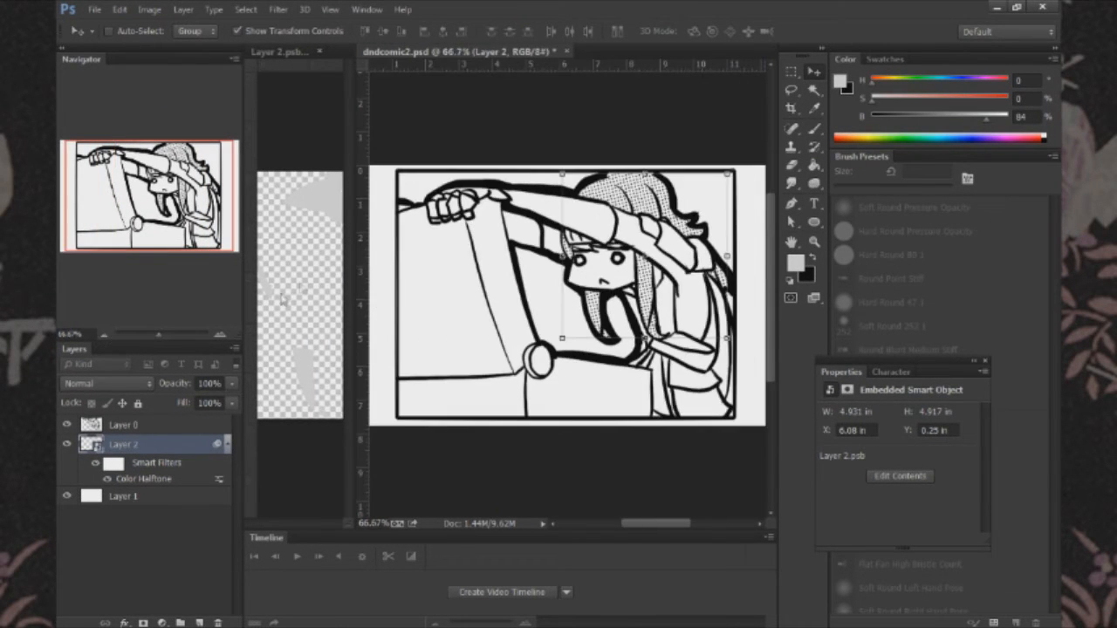
scroll(575, 219, "down", 2)
scroll(575, 219, "up", 2)
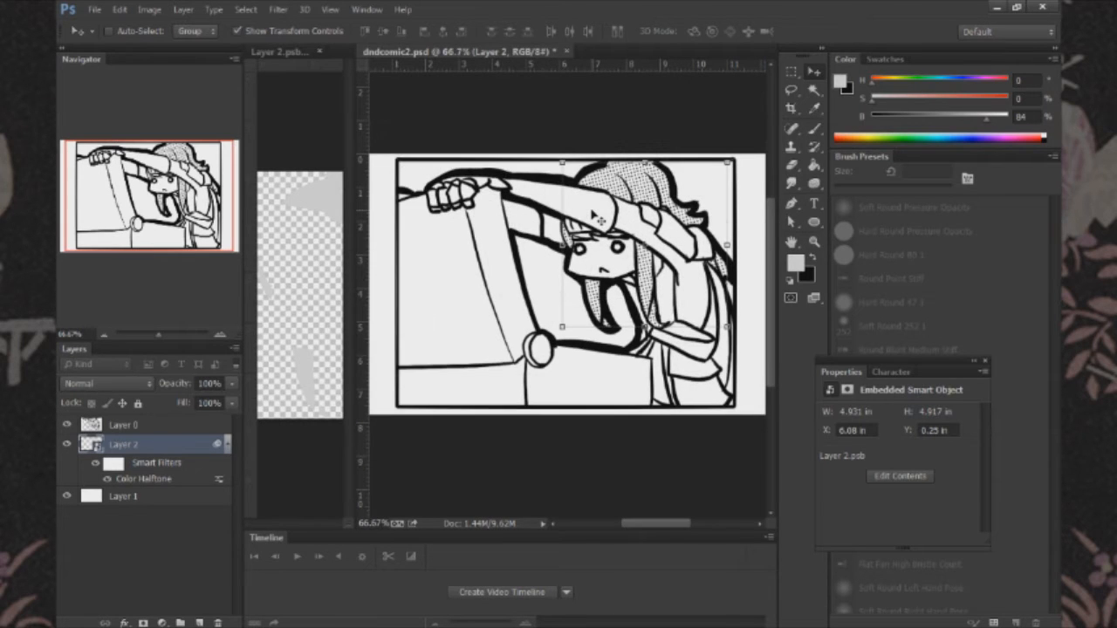
left_click(485, 499)
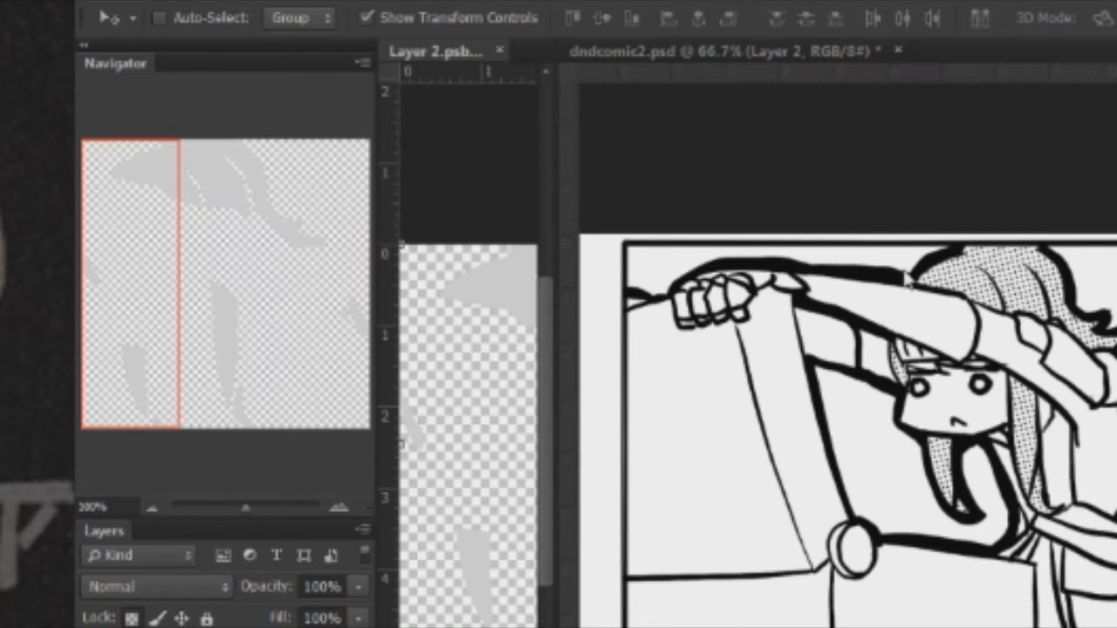
left_click(162, 10)
mouse_move(218, 65)
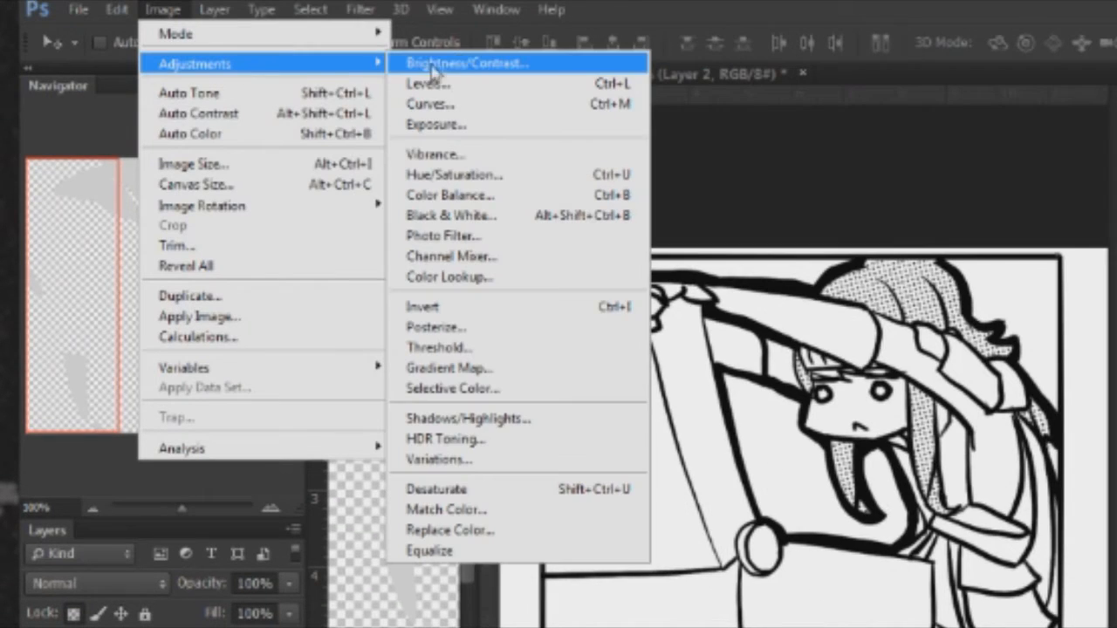
left_click(463, 63)
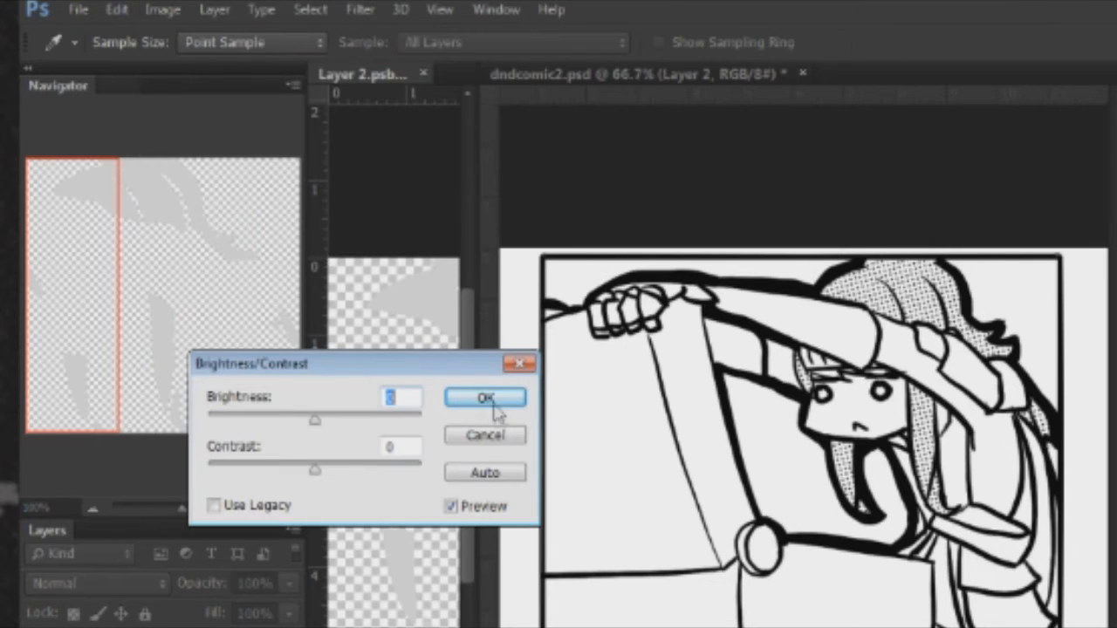
left_click_drag(305, 422, 282, 424)
left_click(494, 399)
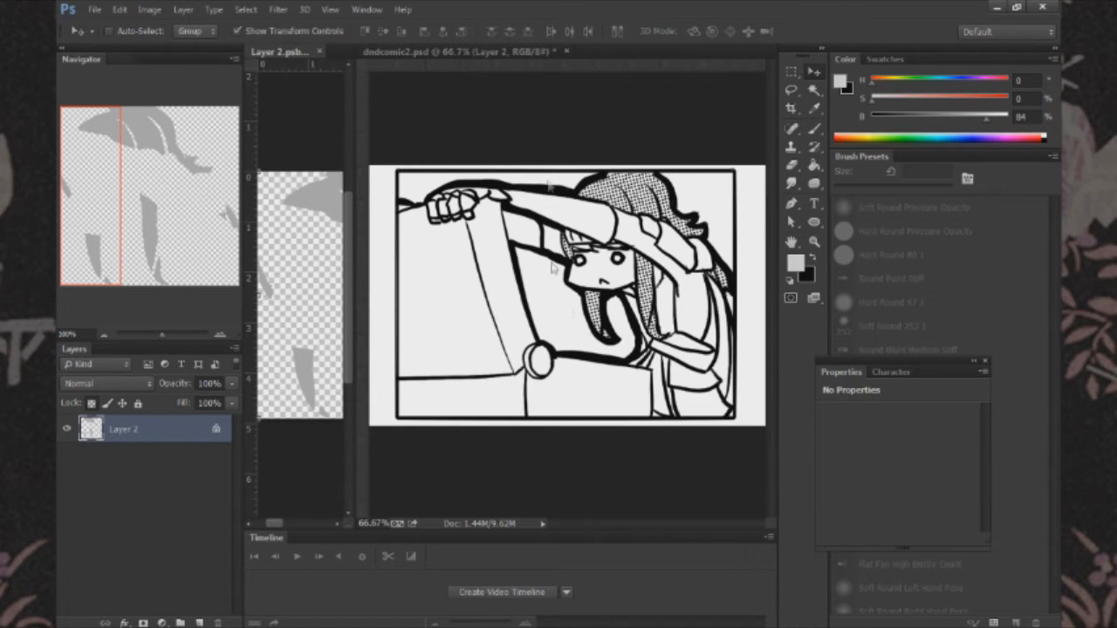
- Reopen the Color Halftone smart filter on Layer 2 in dndcomic2.psd and set its maximum radius to 8 pixels
left_click(604, 189)
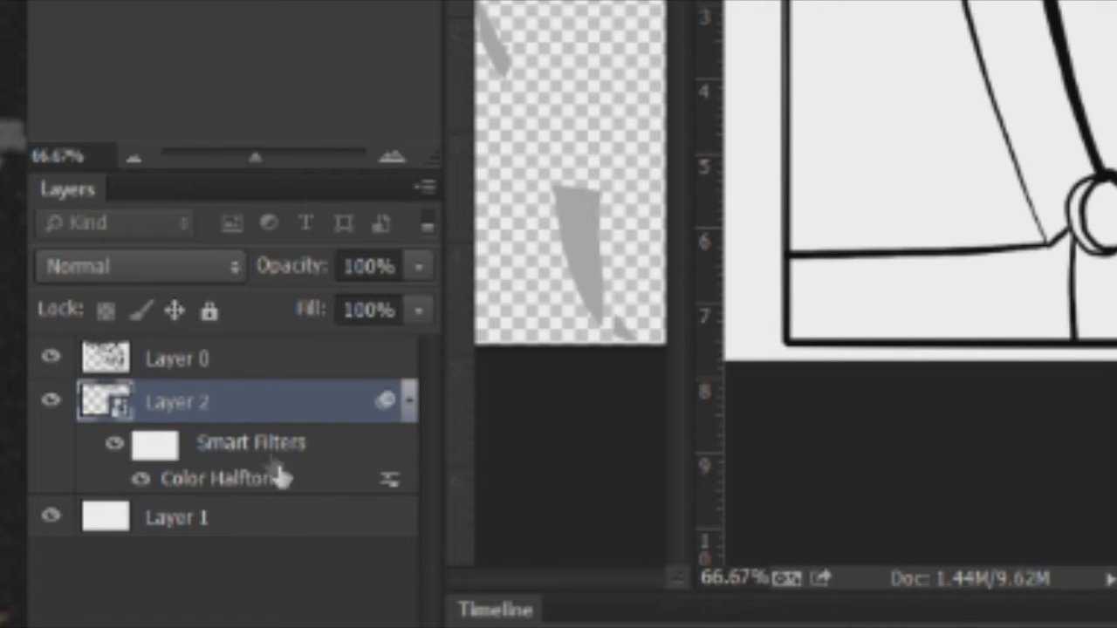
double_click(290, 488)
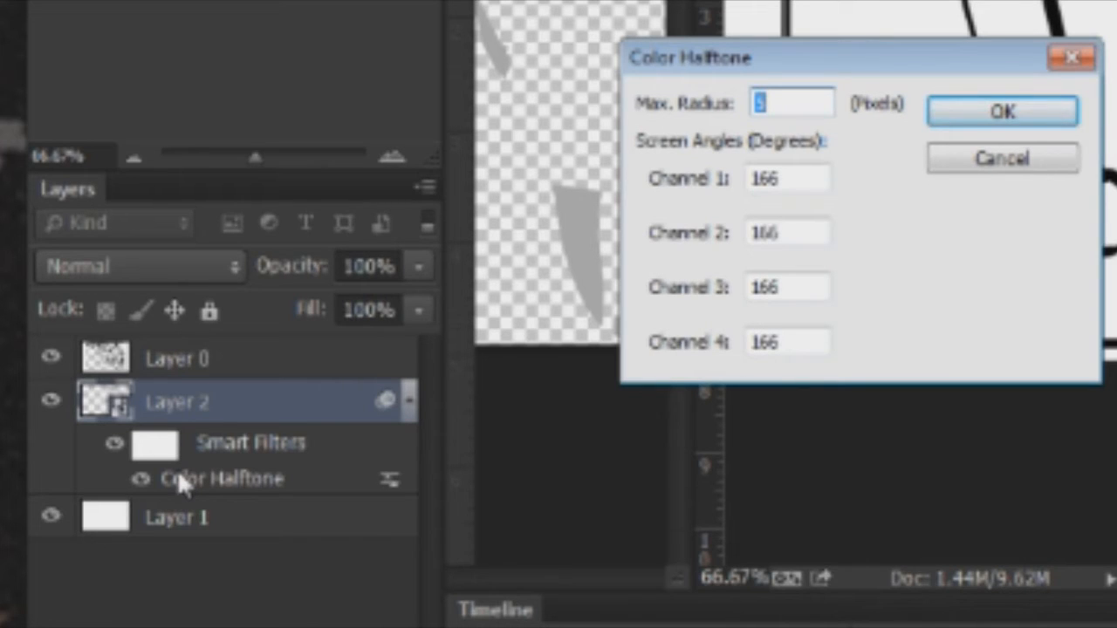
left_click_drag(748, 62, 733, 66)
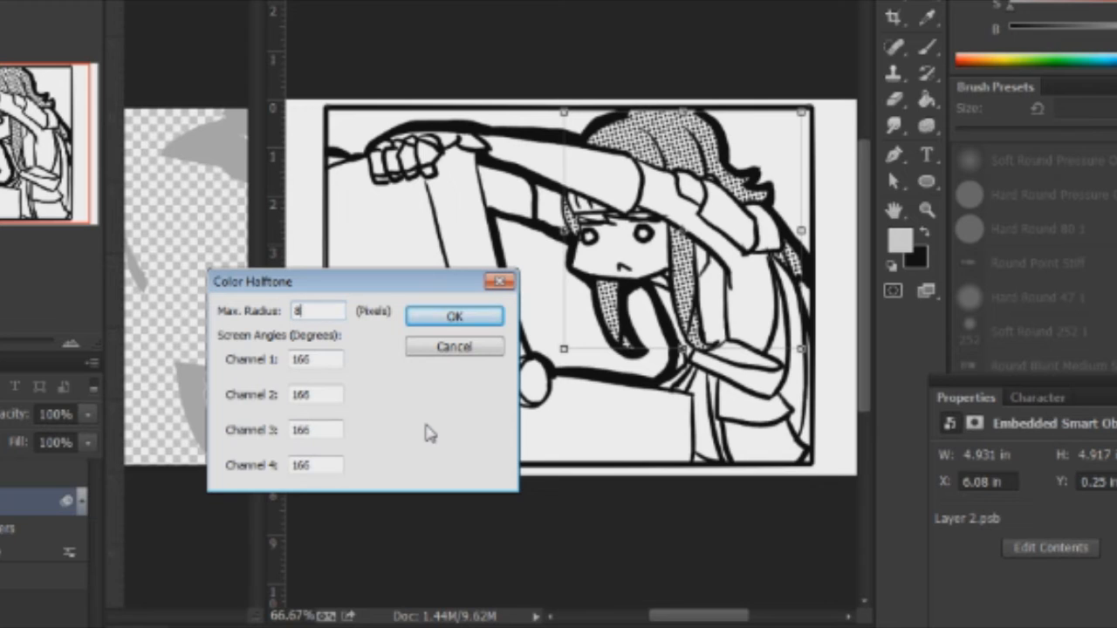
key("Return")
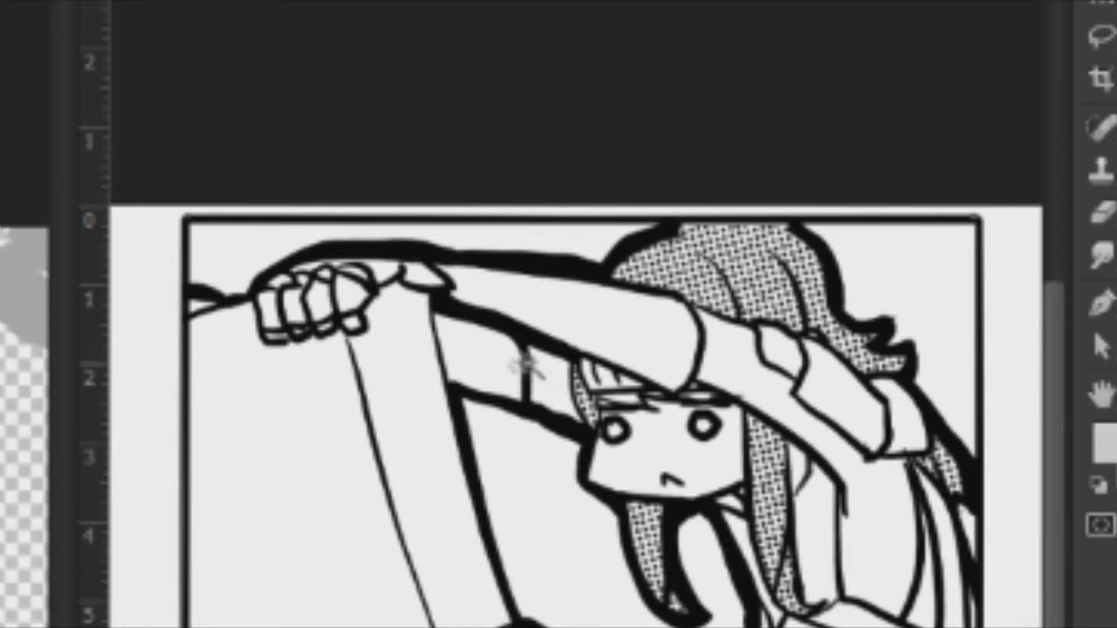
- Quick-select the character's raised sleeve and hand, fill them with dark grey of 16% brightness on a new layer, and deselect
left_click(529, 197)
left_click(569, 163)
left_click(472, 145)
left_click(431, 159)
key("ctrl+z")
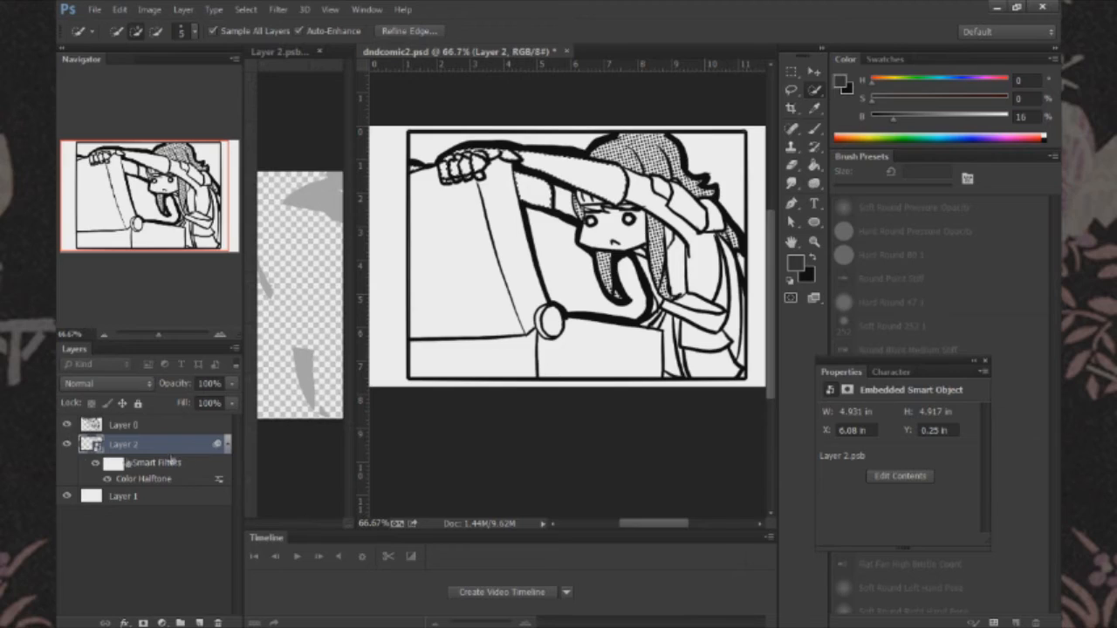
left_click(199, 623)
key("alt+BackSpace")
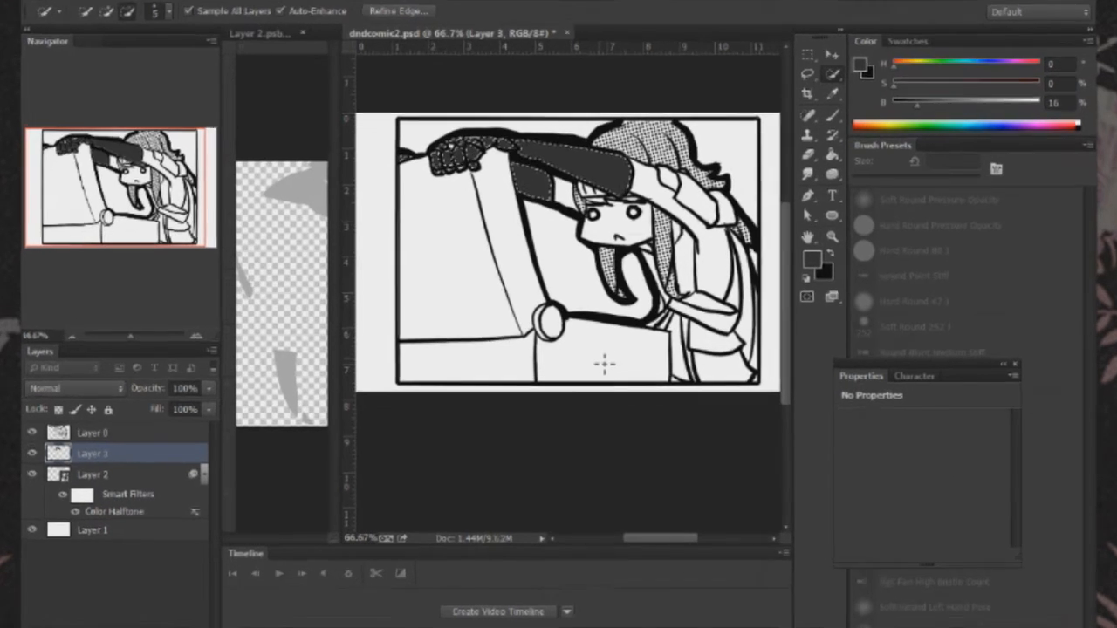
left_click(800, 62)
left_click_drag(773, 119, 664, 210)
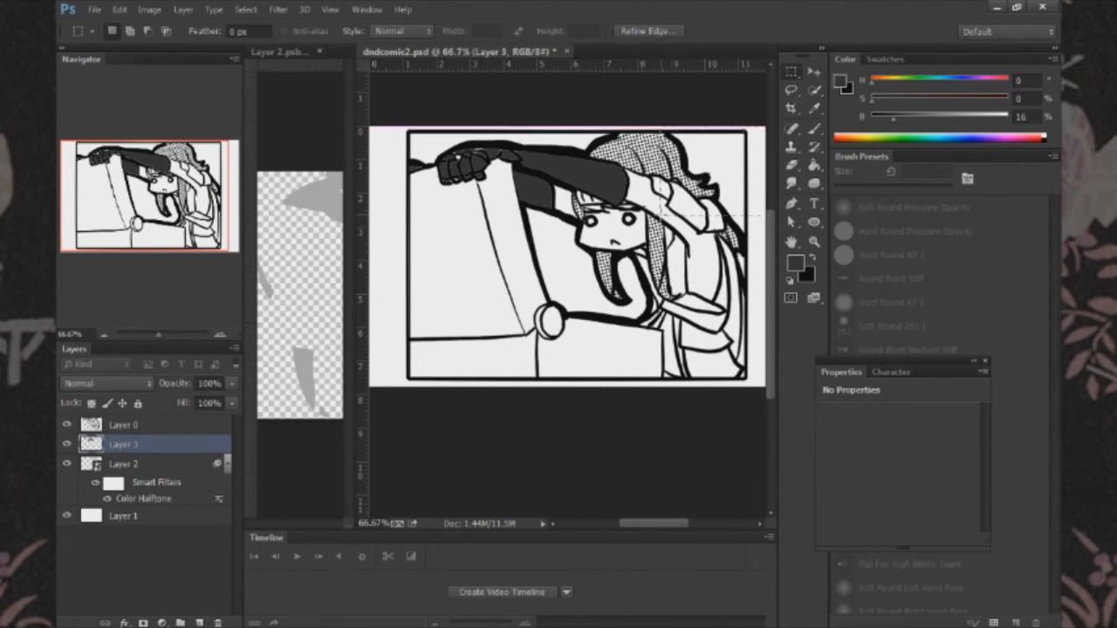
- Paint over the unfilled gaps in the hand and sleeve on Layer 3 with the 34 px Hard Round 80 1 brush
scroll(452, 152, "up", 8)
left_click(815, 129)
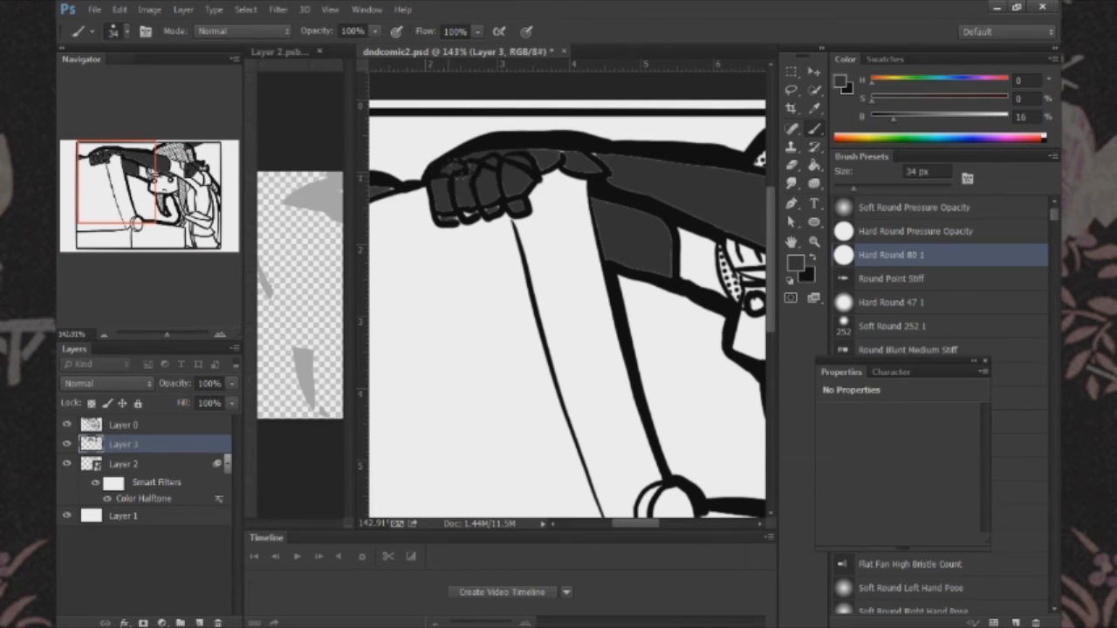
left_click_drag(481, 180, 567, 144)
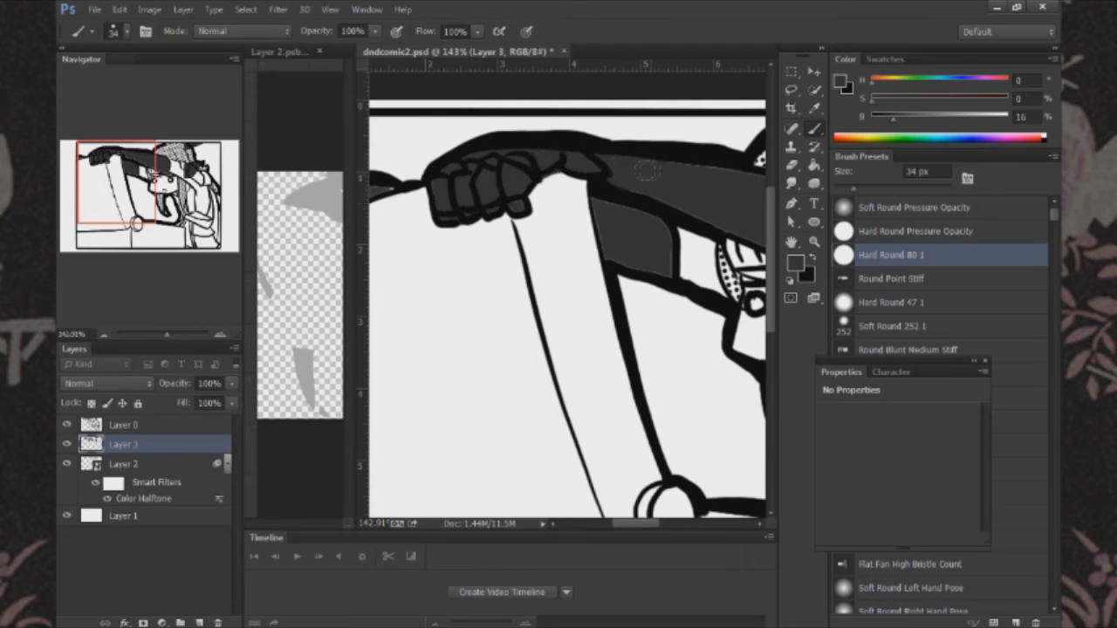
left_click_drag(492, 180, 608, 236)
- Convert Layer 3 to a smart object and open its contents for editing
scroll(502, 250, "down", 8)
key("m")
right_click(121, 445)
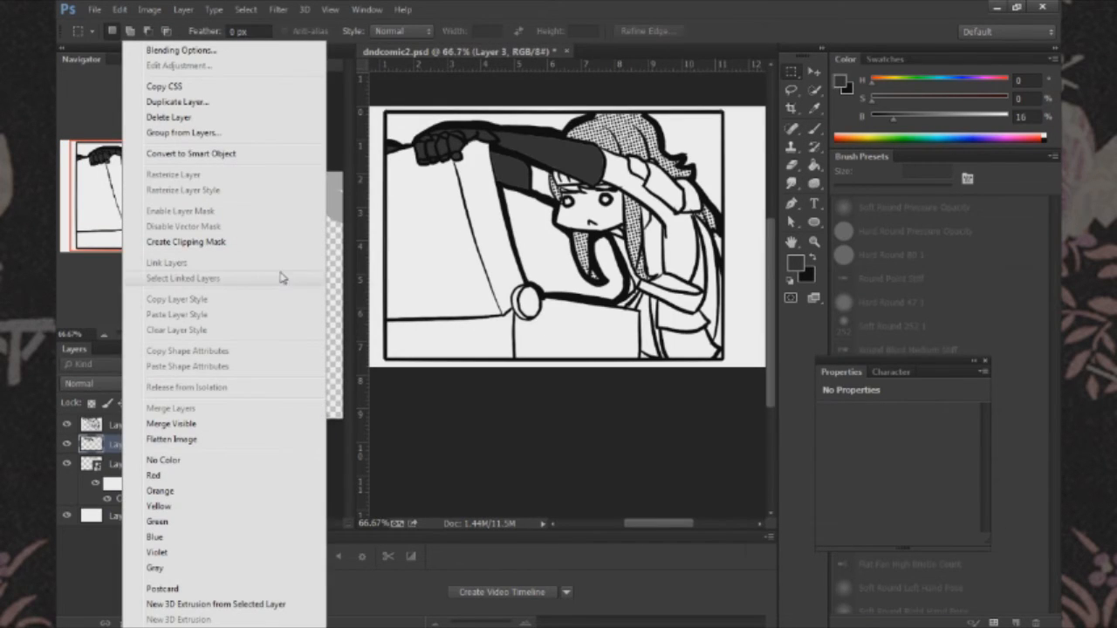
left_click(223, 154)
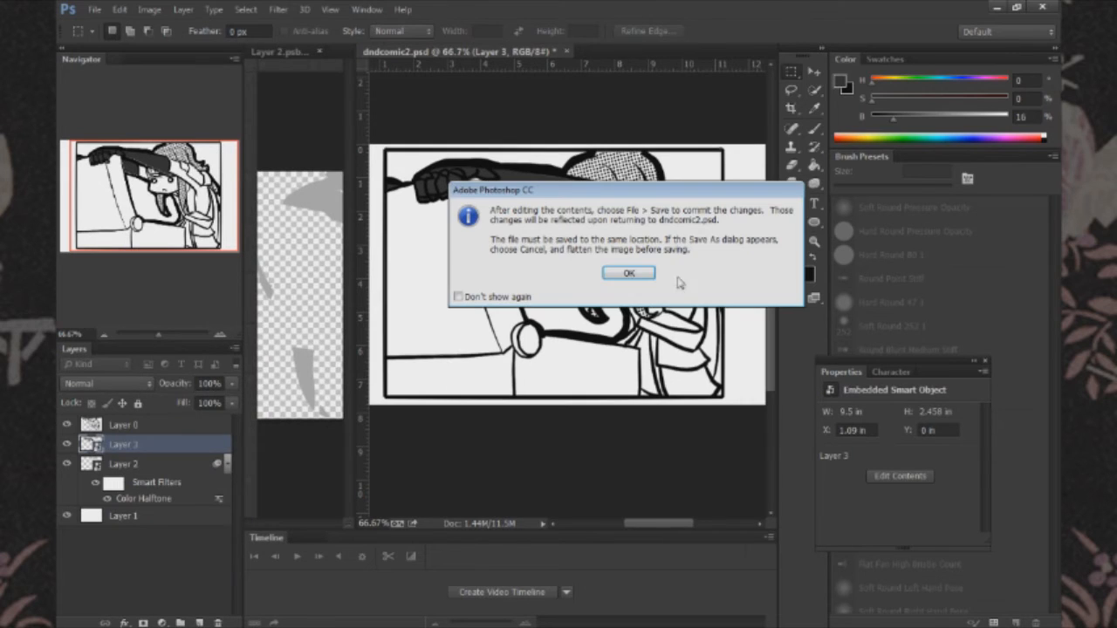
left_click(628, 274)
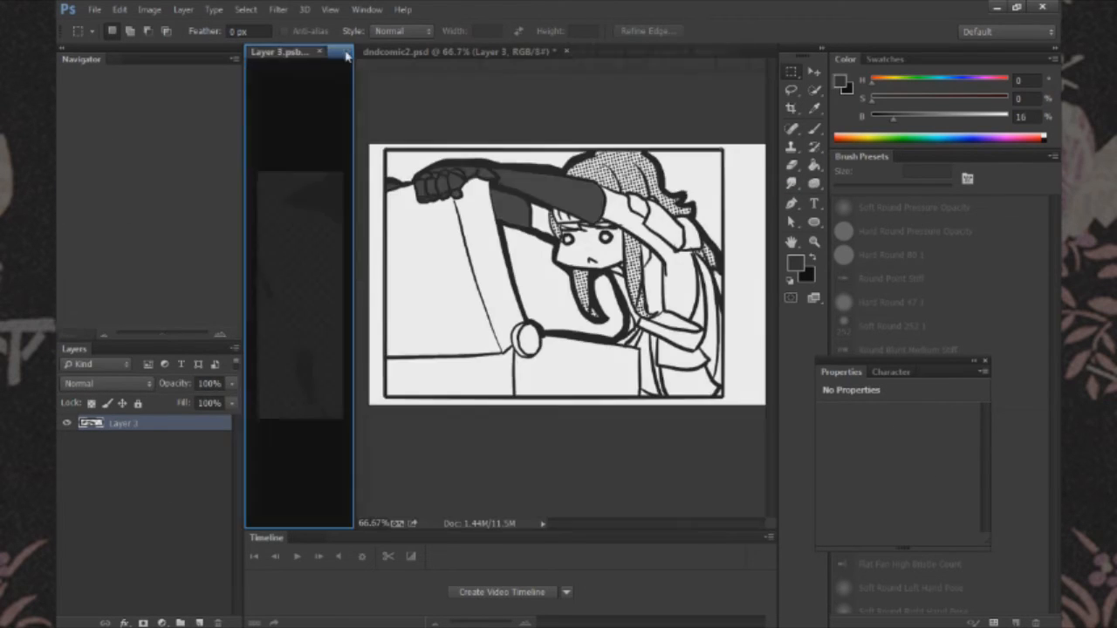
- Apply a Color Halftone smart filter to Layer 3 in dndcomic2.psd with a 7 pixel maximum radius and all four channel angles at 45 degrees
left_click(278, 8)
mouse_move(292, 204)
left_click(218, 203)
type("7")
key("Tab")
type("45")
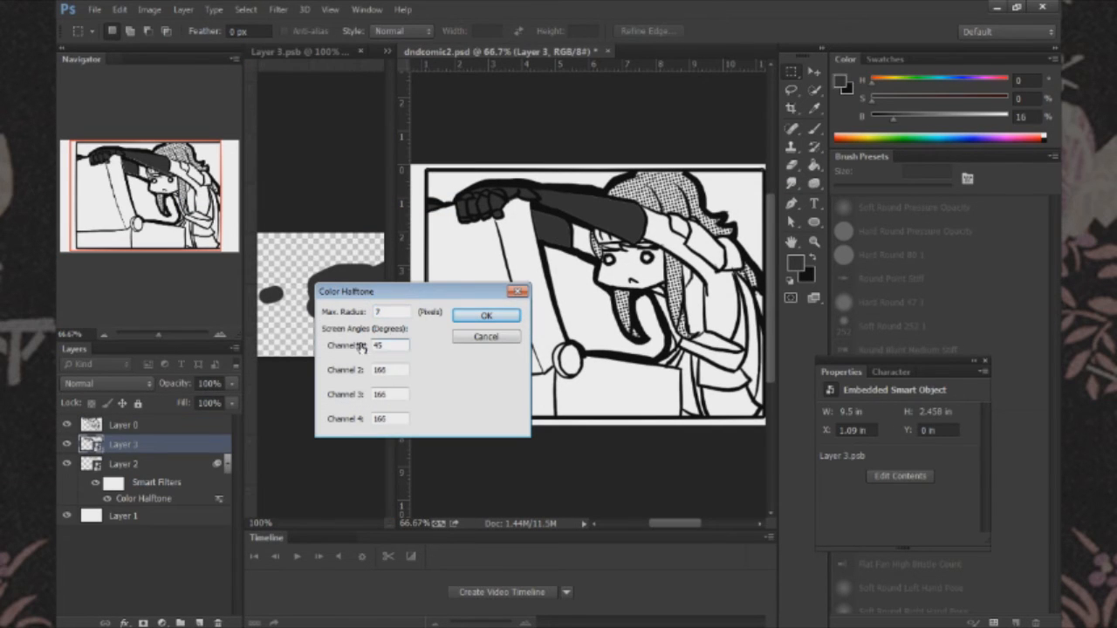
key("Tab")
type("4545")
key("Tab")
type("45")
key("Tab")
type("5")
left_click(487, 316)
- Raise the brightness of the grey fill in Layer 3.psb to 130 with Brightness/Contrast and save the smart object contents
left_click_drag(165, 188, 180, 195)
left_click(106, 334)
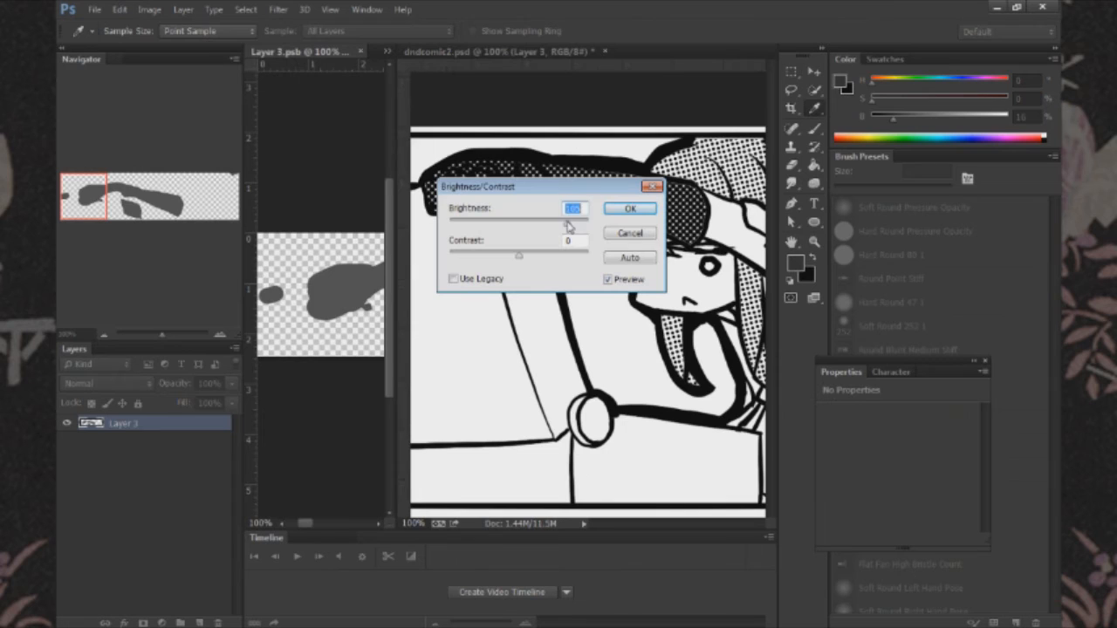
left_click_drag(571, 220, 578, 223)
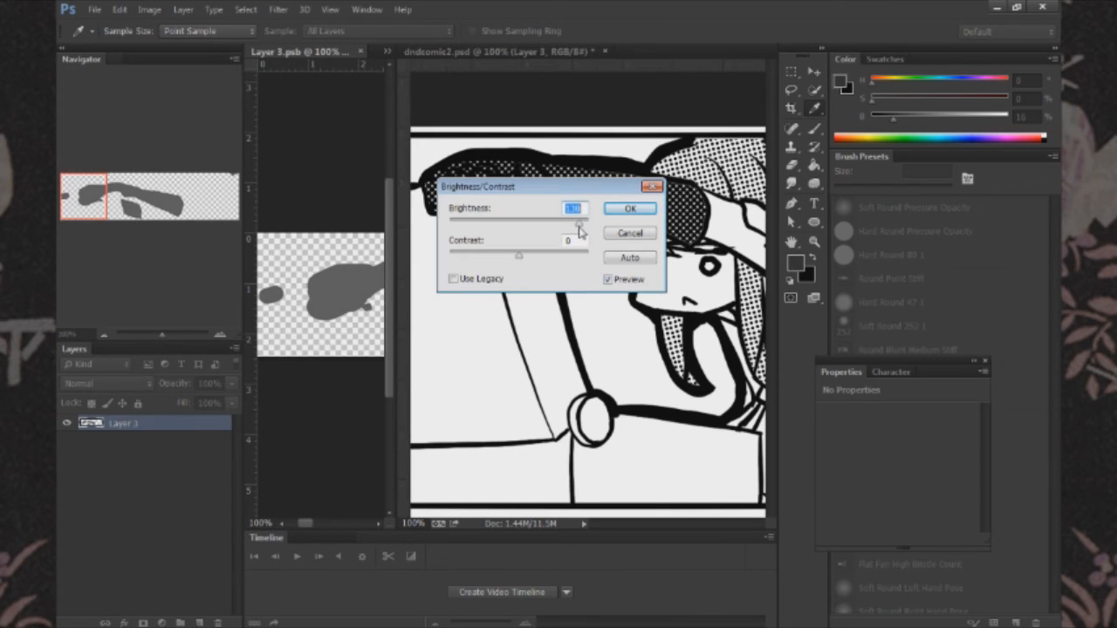
left_click(624, 214)
key("ctrl+s")
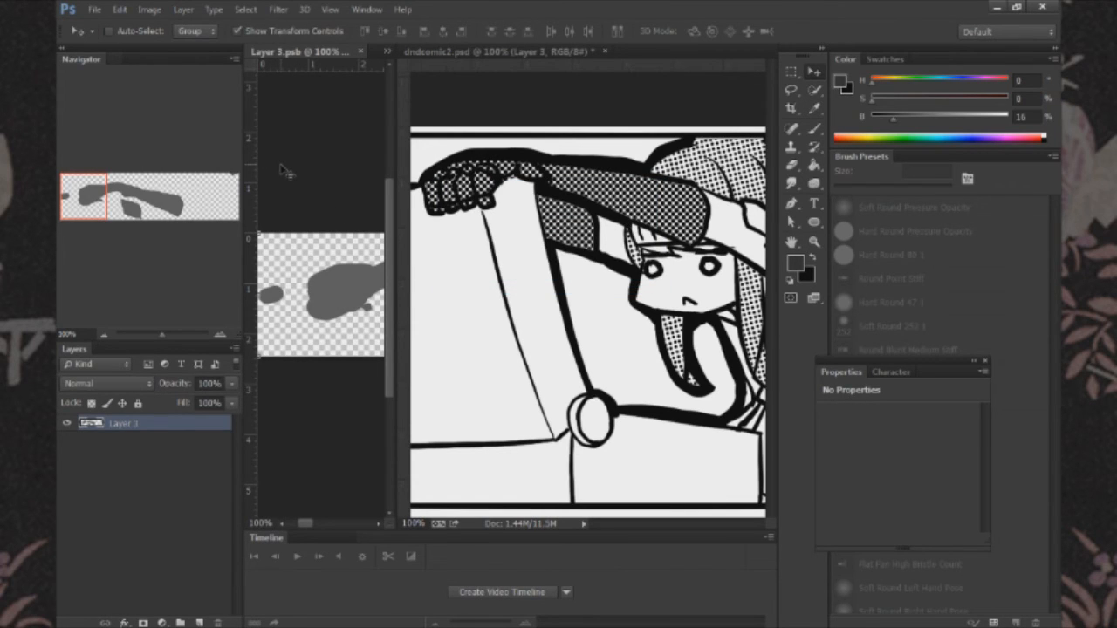
- Lighten the grey fill in Layer 3.psb further with a Levels adjustment and return to dndcomic2.psd
left_click(451, 128)
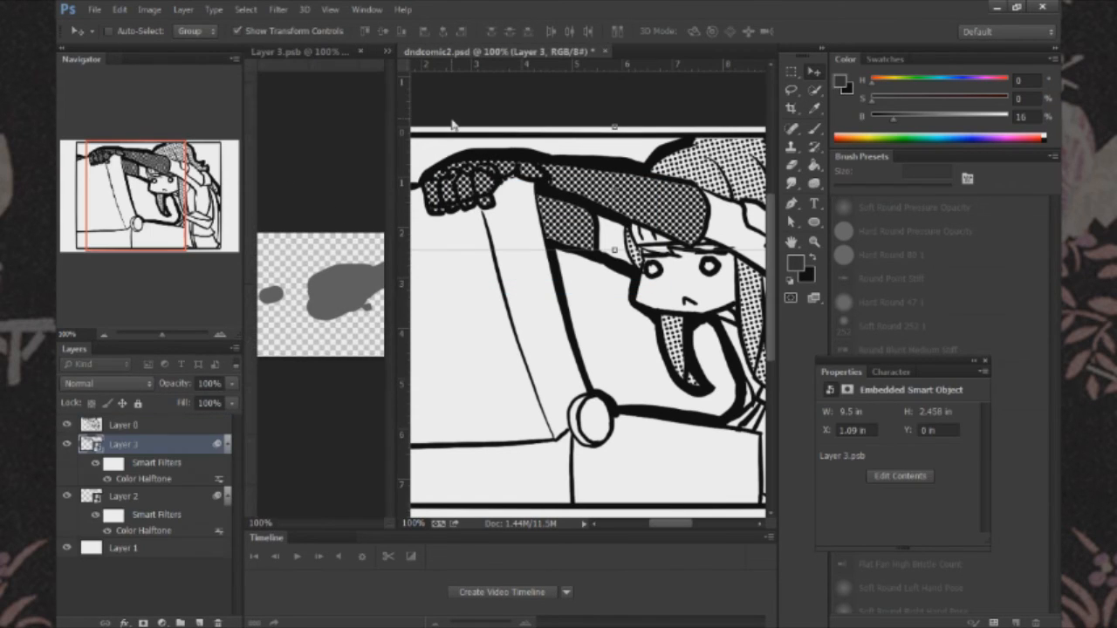
left_click(104, 334)
left_click(104, 334)
left_click(280, 349)
key("ctrl+l")
left_click_drag(275, 497, 218, 503)
key("Return")
left_click(564, 135)
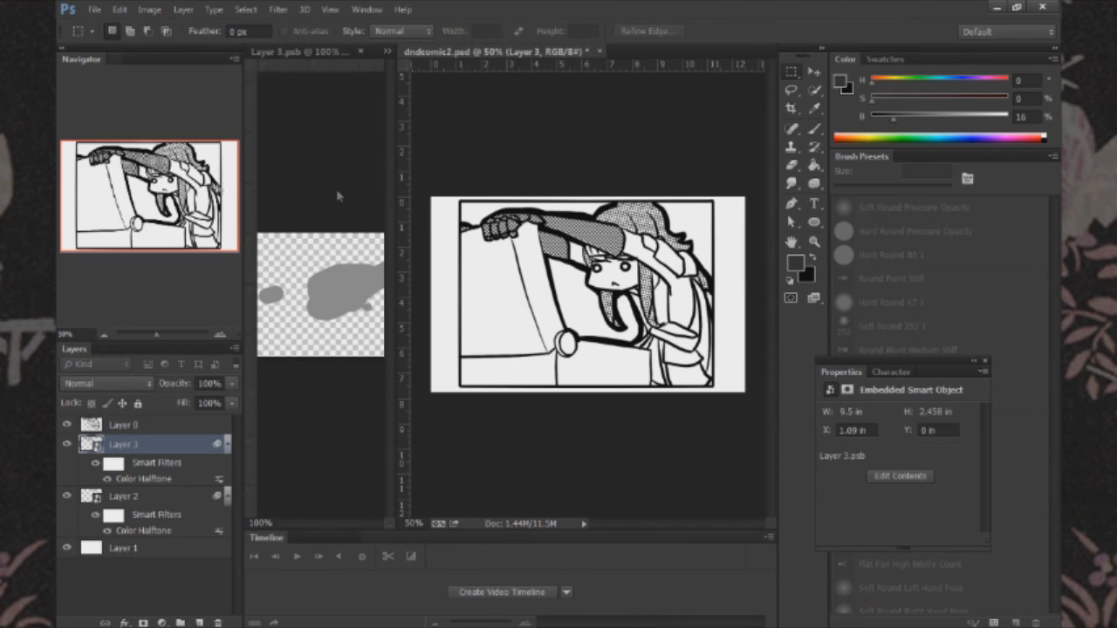
left_click(219, 337)
left_click_drag(133, 177, 145, 210)
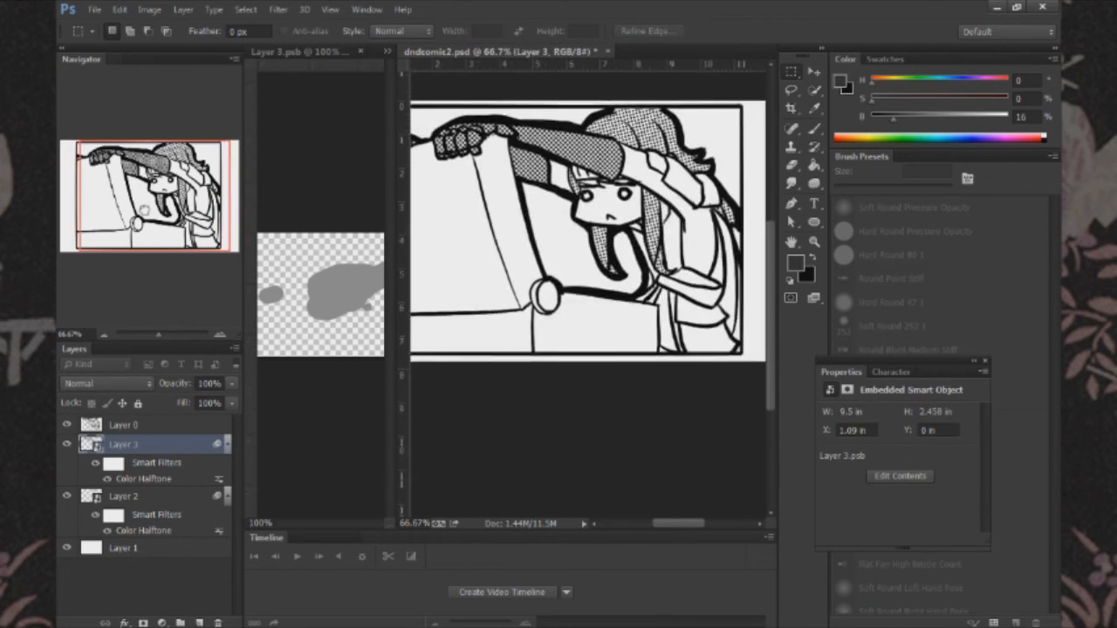
left_click(103, 335)
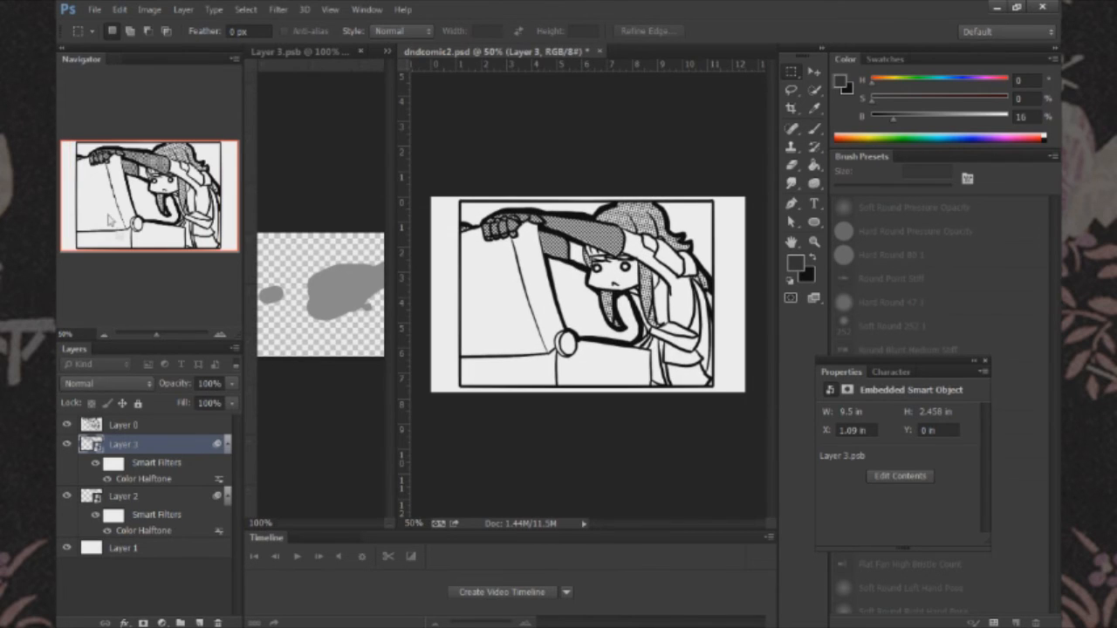
- Add a new layer above Layer 0 and fill it with brown, hue 15, saturation 32% and brightness 35%
left_click(123, 425)
left_click(199, 623)
left_click(878, 79)
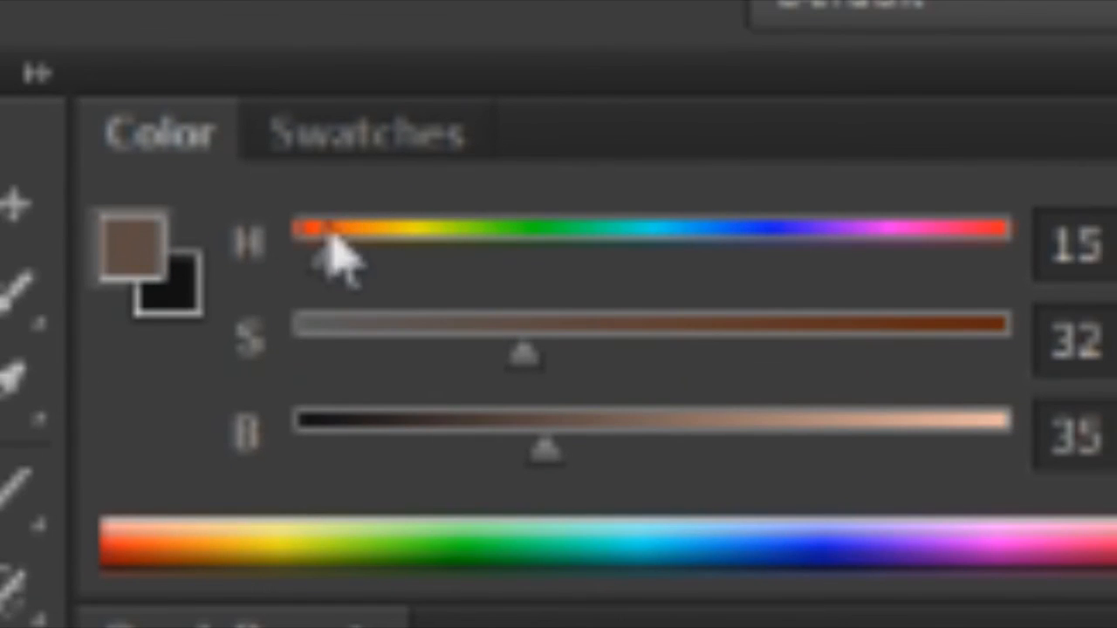
left_click(669, 227)
- Set the brown layer's blend mode to Screen and its fill to 43%, and switch to the Rectangular Marquee tool
left_click(95, 392)
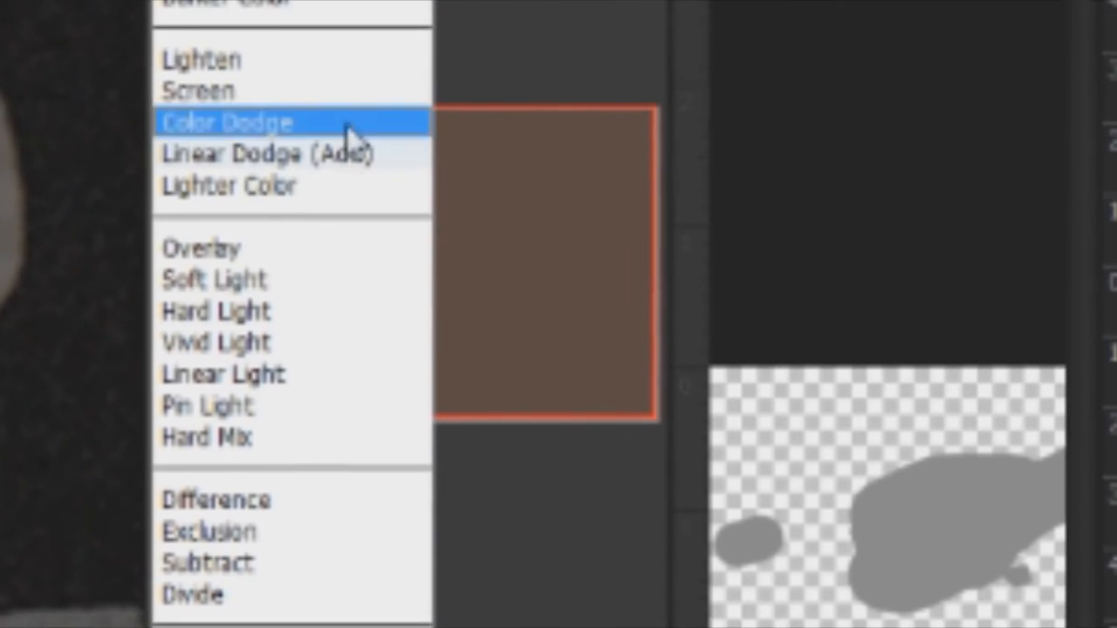
left_click(345, 62)
left_click(232, 403)
left_click_drag(230, 421, 191, 420)
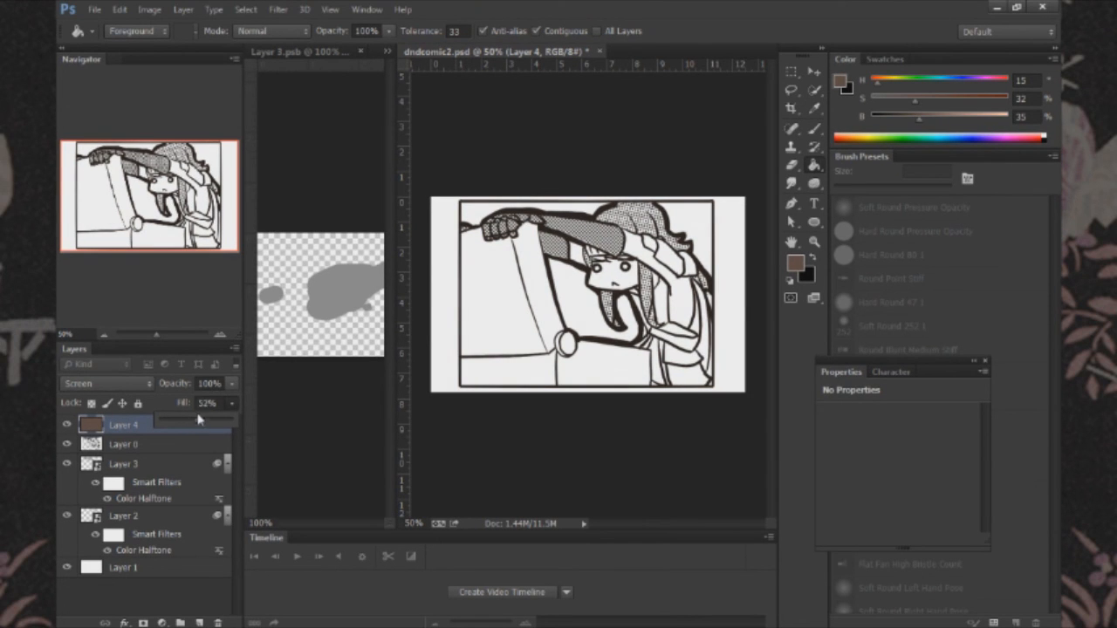
left_click(636, 186)
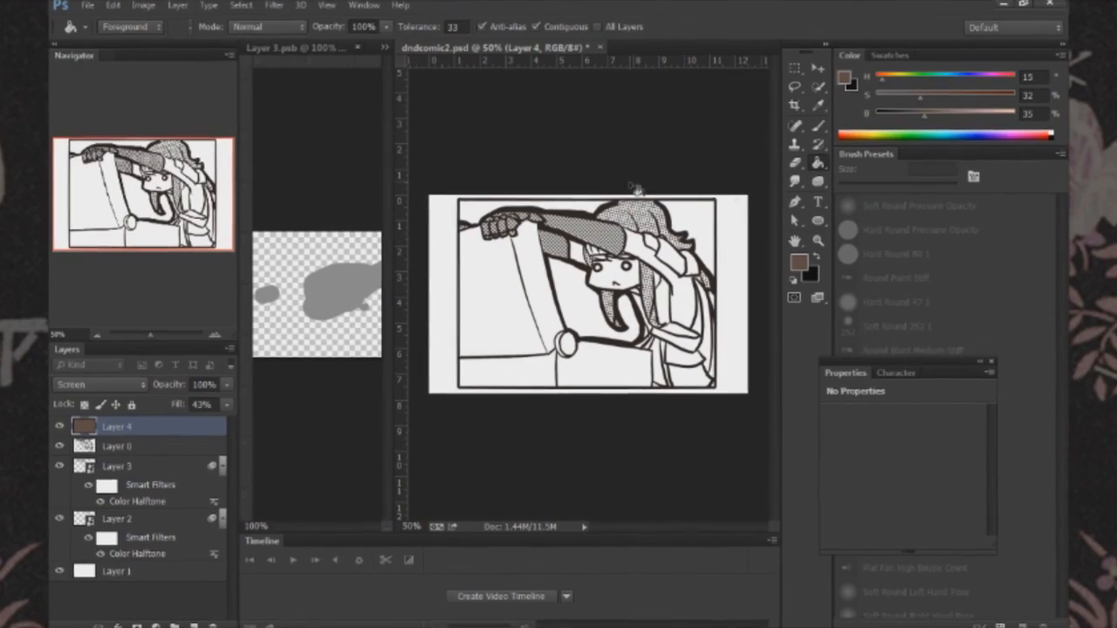
left_click(790, 71)
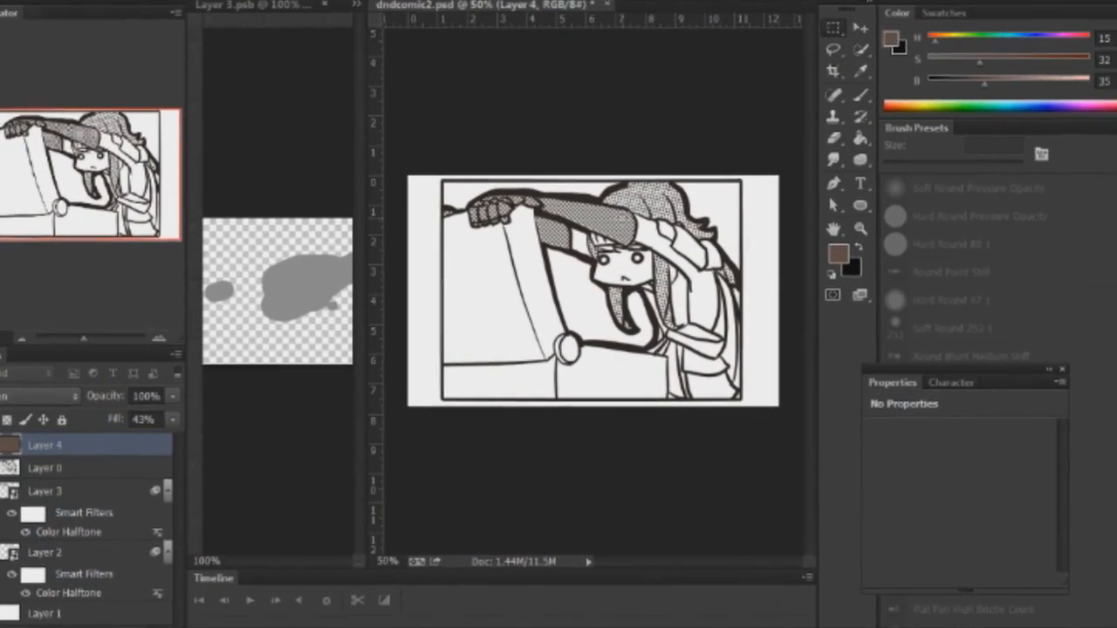